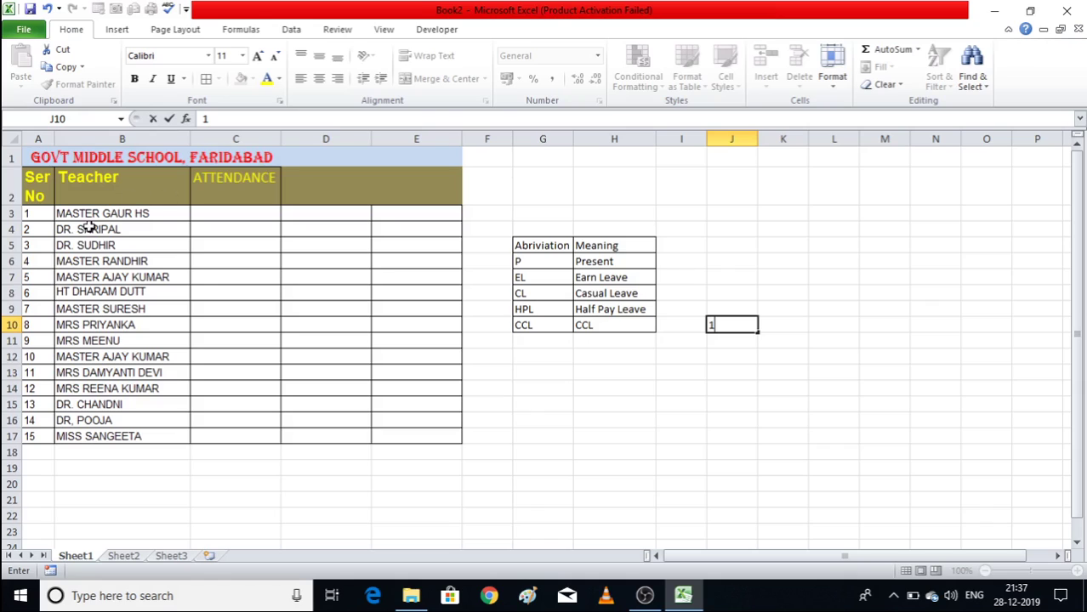
# Enter 1 in J10 and select cell C5 in the ATTENDANCE column.
pyautogui.click(212, 186)
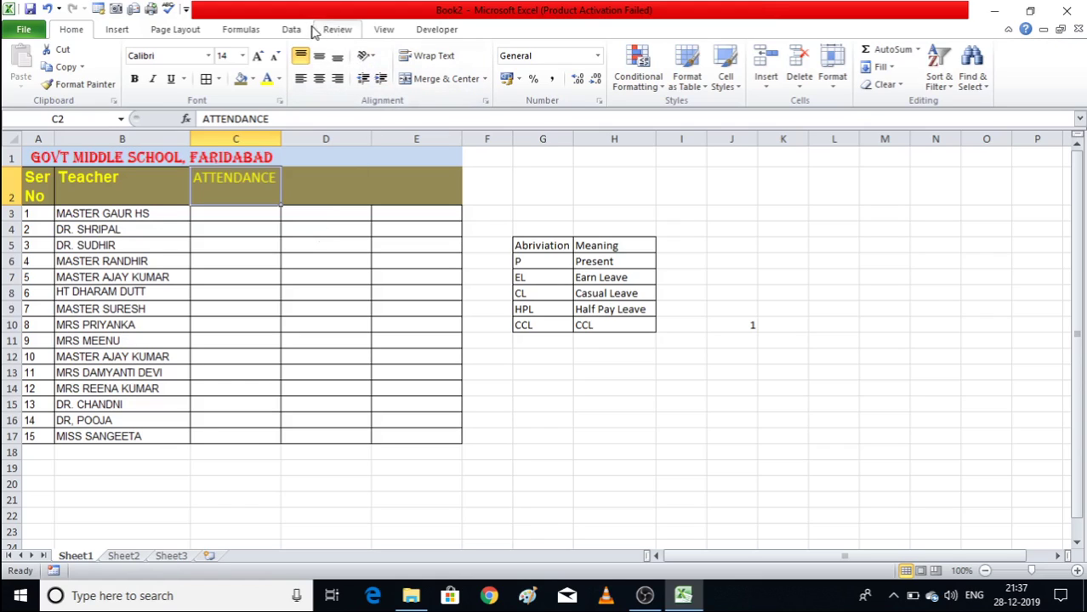
pyautogui.click(241, 244)
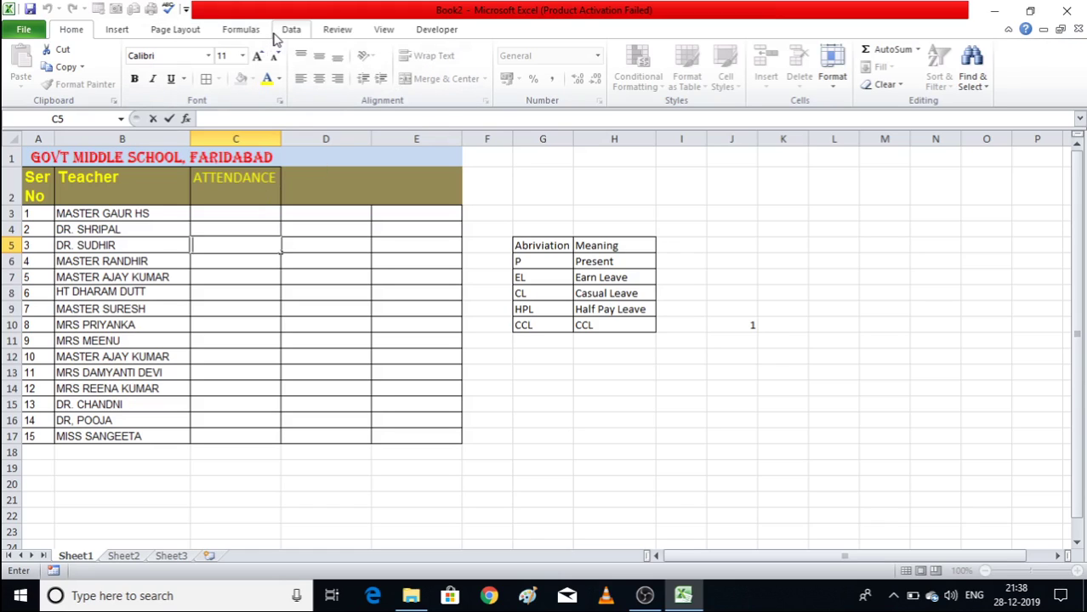
# Select attendance cells C3:C17 and bring up Data Validation from the Data ribbon.
pyautogui.click(278, 35)
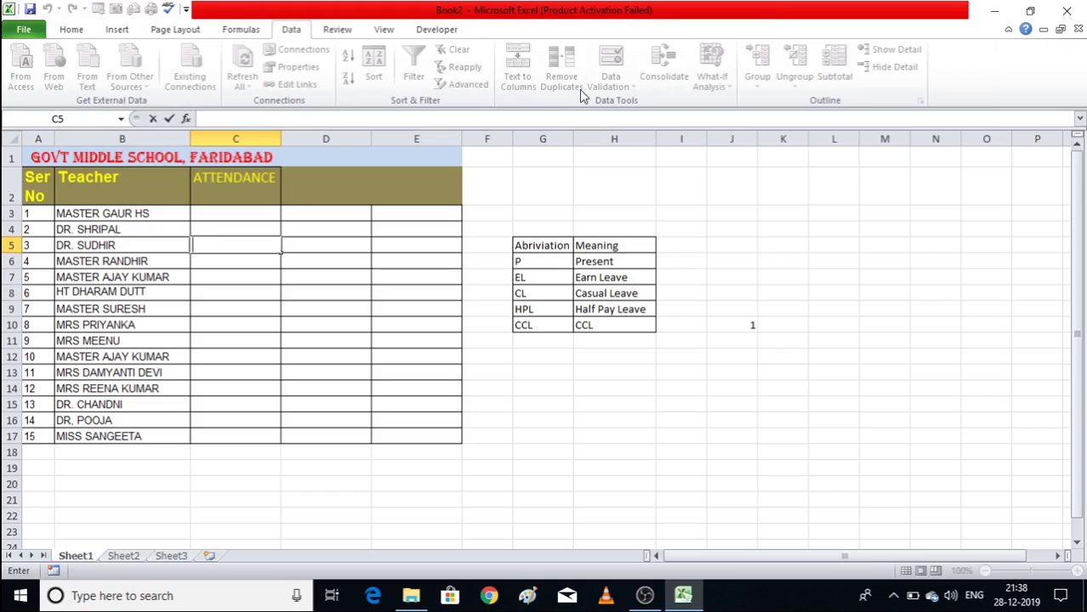
pyautogui.click(218, 210)
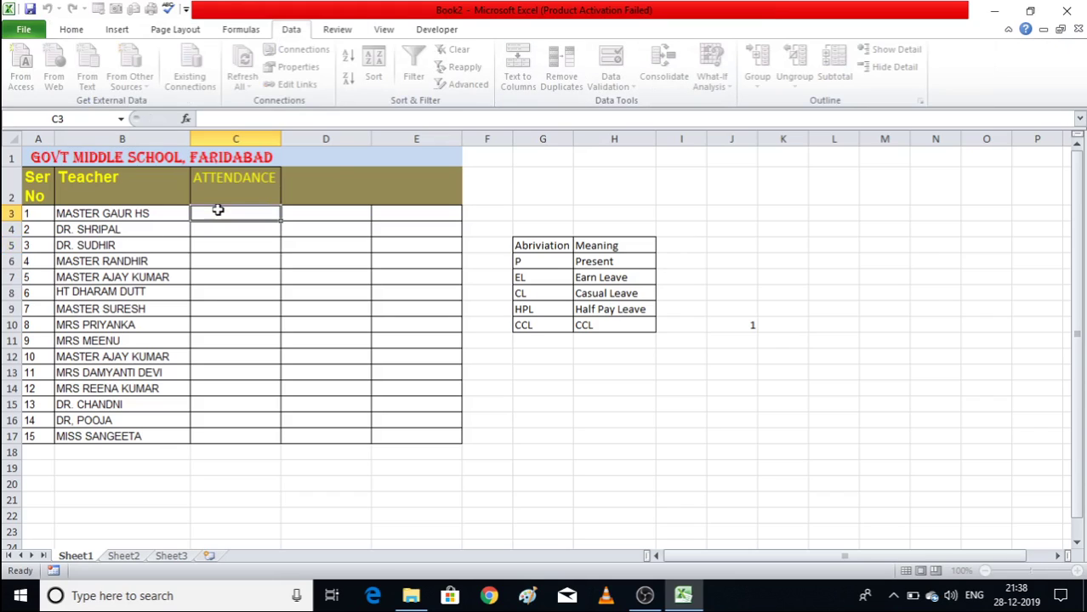
pyautogui.hotkey('shift', 'Down')
pyautogui.hotkey('shift', 'Down')
pyautogui.hotkey('shift', 'Down')
pyautogui.hotkey('shift', 'Down')
pyautogui.hotkey('shift', 'Down')
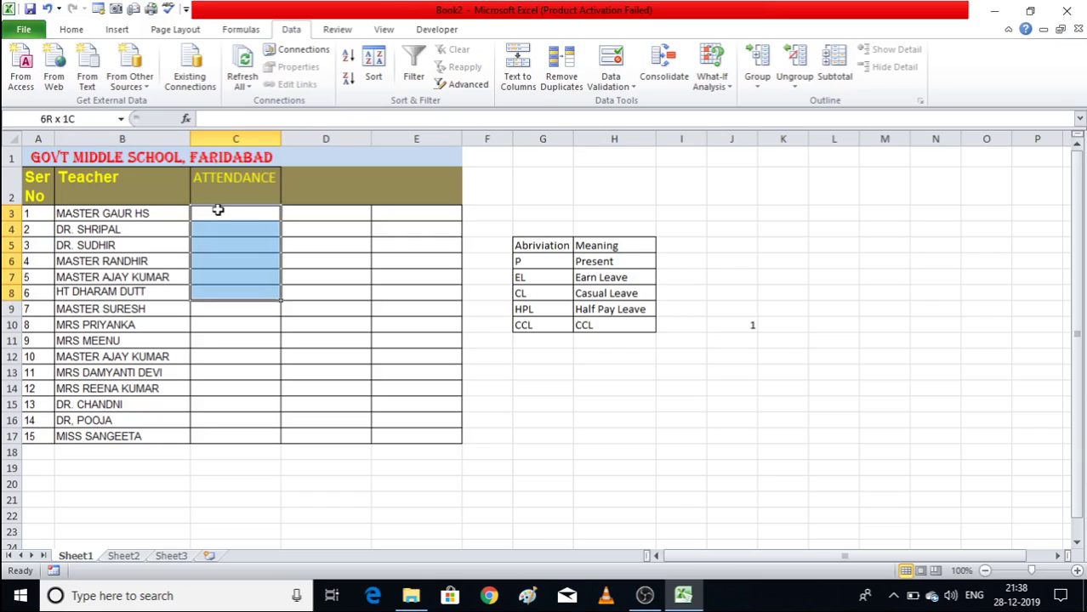
pyautogui.hotkey('shift', 'Down')
pyautogui.hotkey('shift', 'Down')
pyautogui.hotkey('shift', 'Down')
pyautogui.hotkey('shift', 'Down')
pyautogui.hotkey('shift', 'Down')
pyautogui.hotkey('shift', 'Down')
pyautogui.hotkey('shift', 'Down')
pyautogui.hotkey('shift', 'Down')
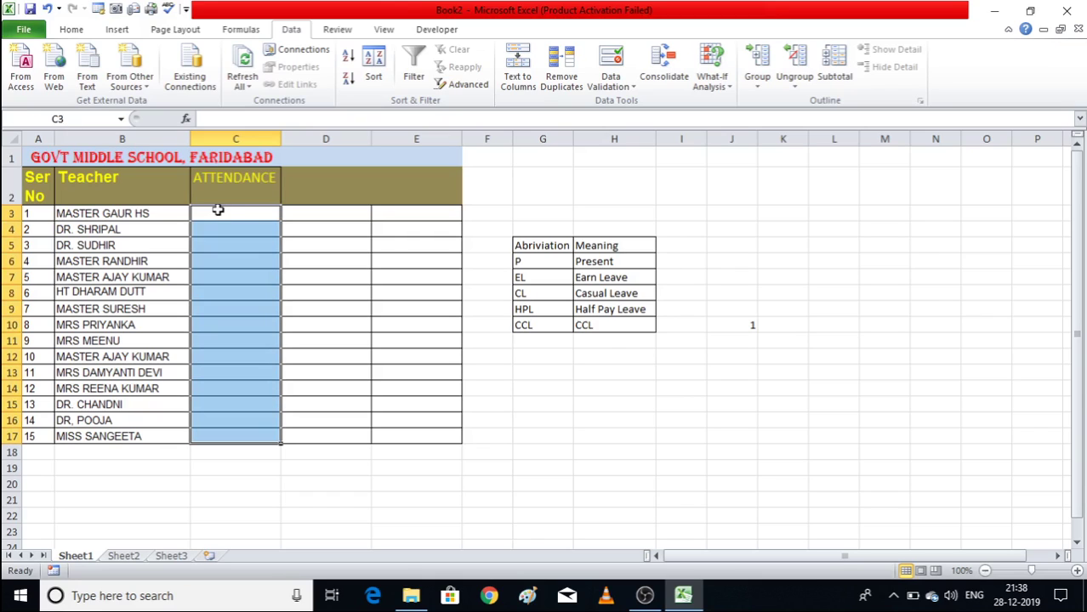
pyautogui.click(623, 62)
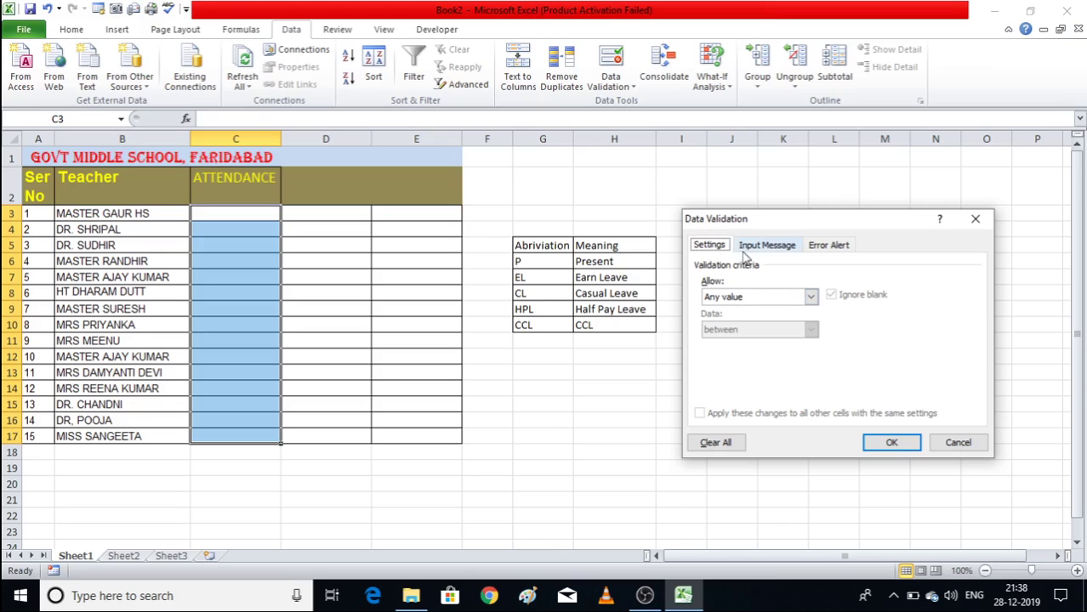
# Give C3:C17 a List validation sourced from =$G$6:$G$10.
pyautogui.click(812, 297)
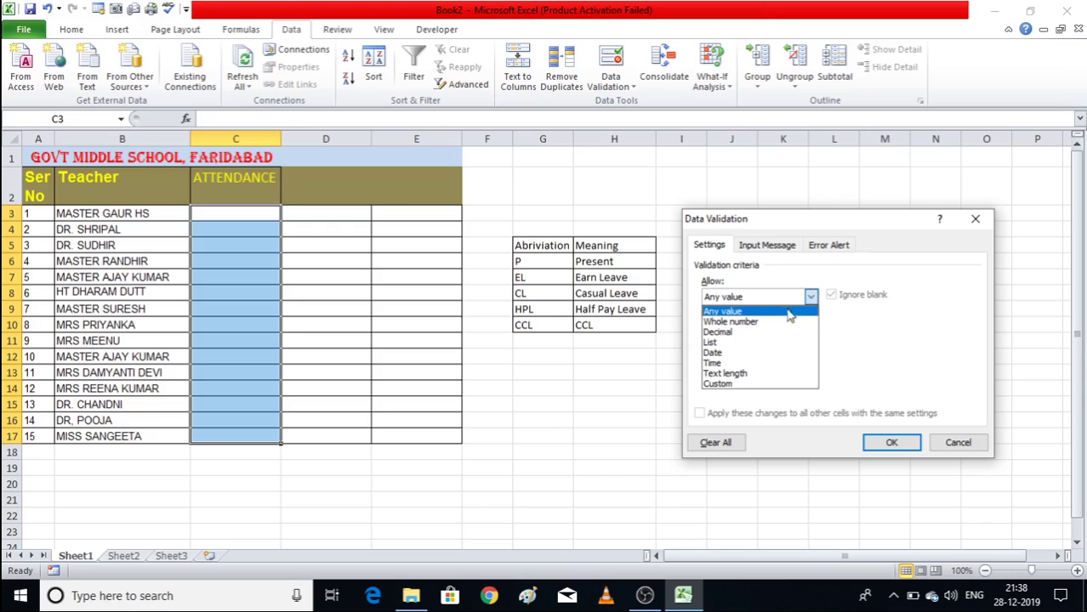
pyautogui.click(753, 343)
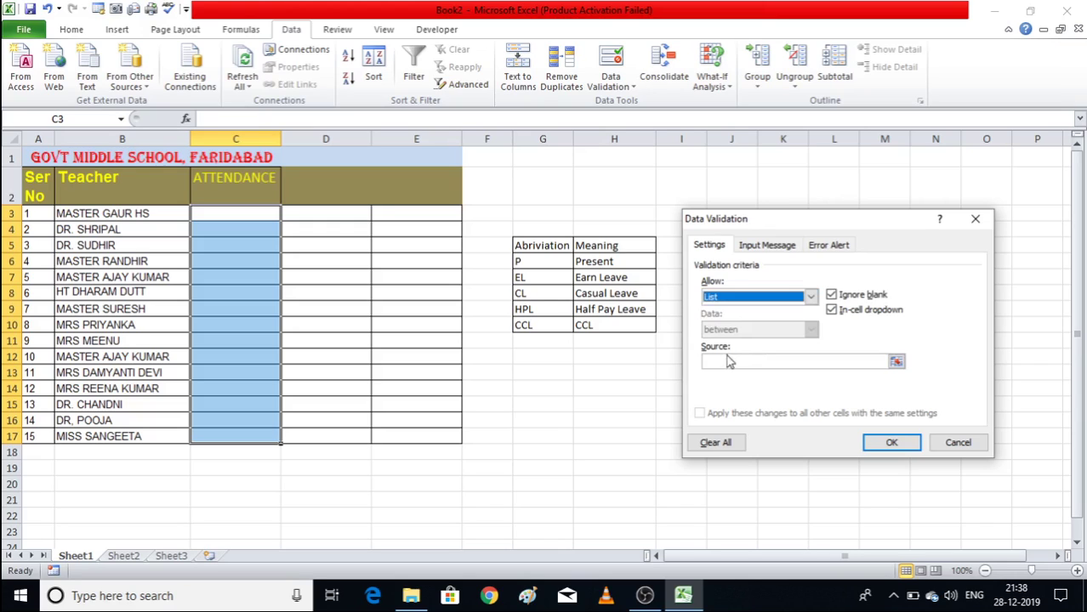
pyautogui.click(720, 361)
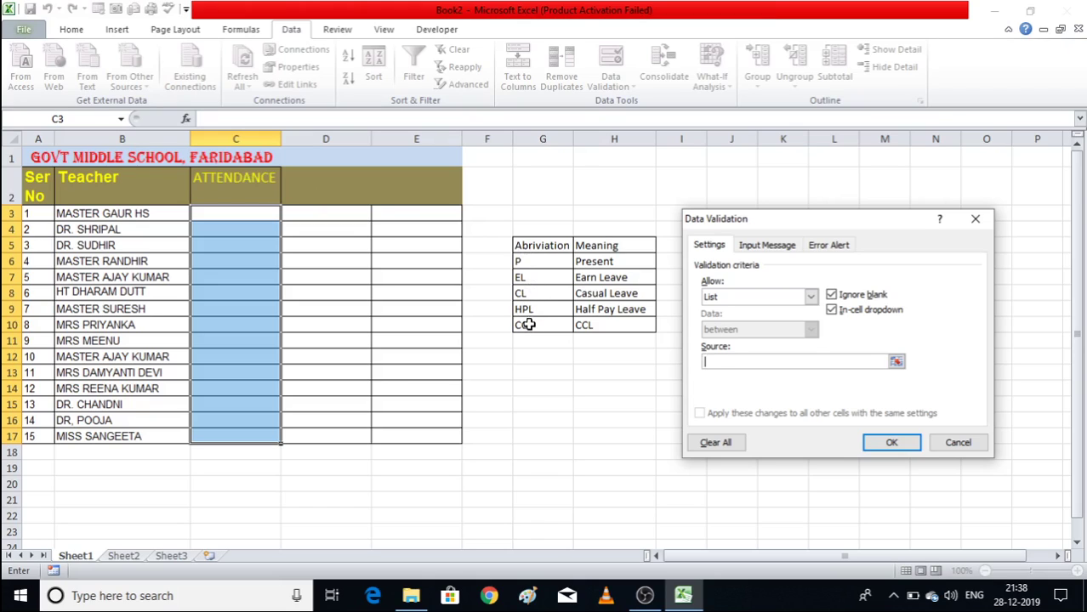
pyautogui.click(530, 259)
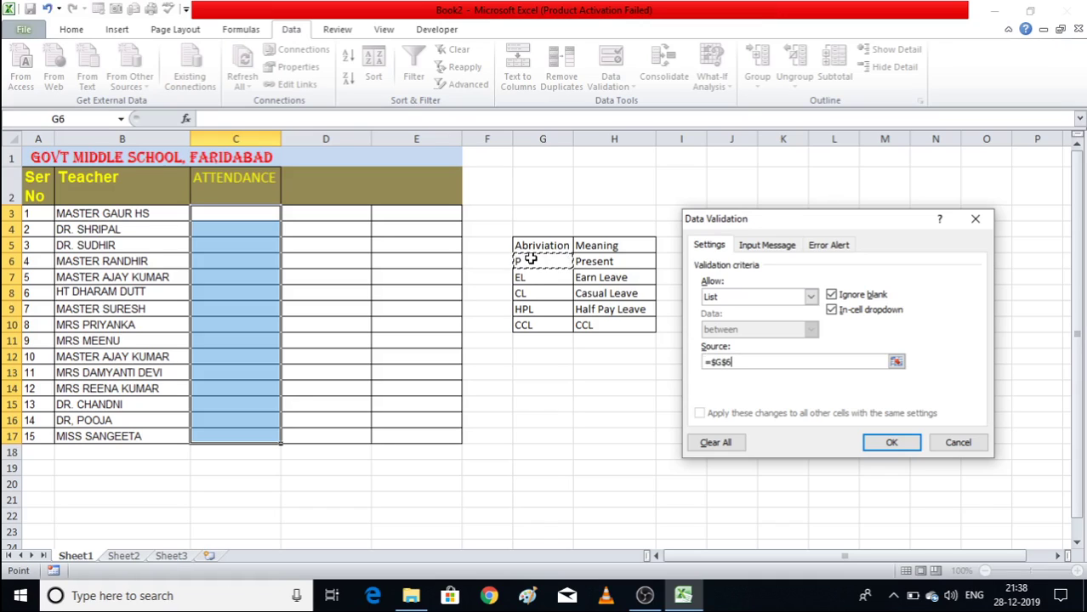
pyautogui.hotkey('shift', 'Down')
pyautogui.hotkey('shift', 'Down')
pyautogui.hotkey('shift', 'Down')
pyautogui.hotkey('shift', 'Down')
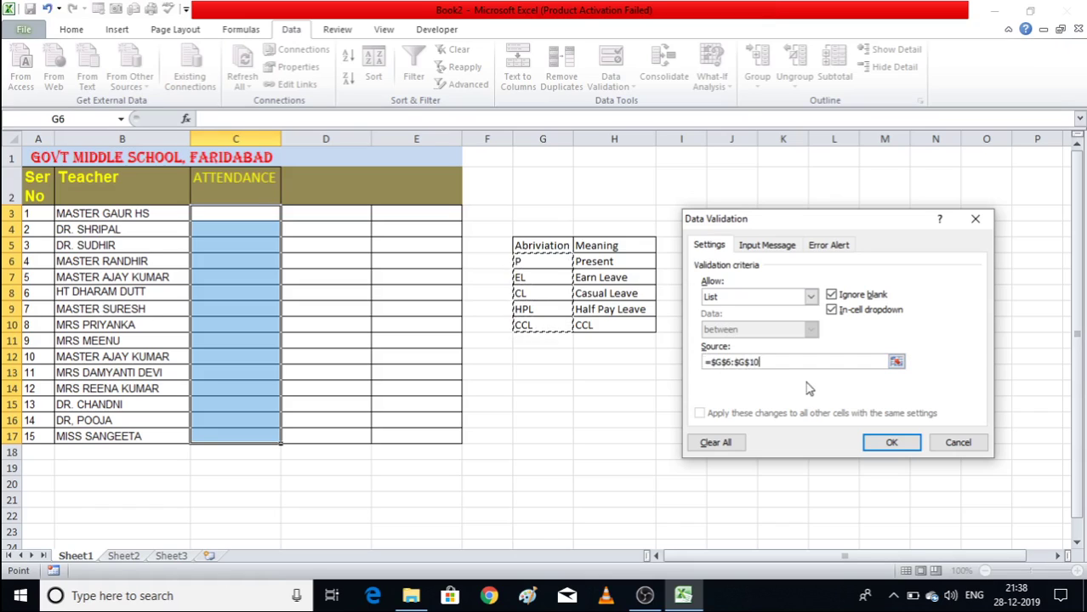
pyautogui.click(876, 442)
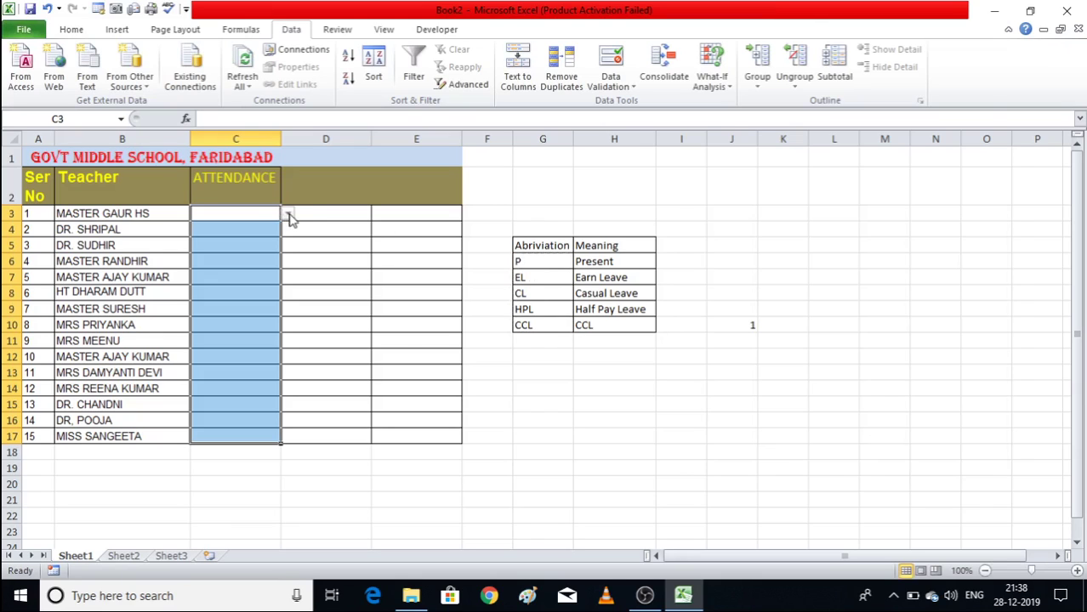
# Pick P for C3 and C4 and CL for C5 from the drop-downs.
pyautogui.click(288, 214)
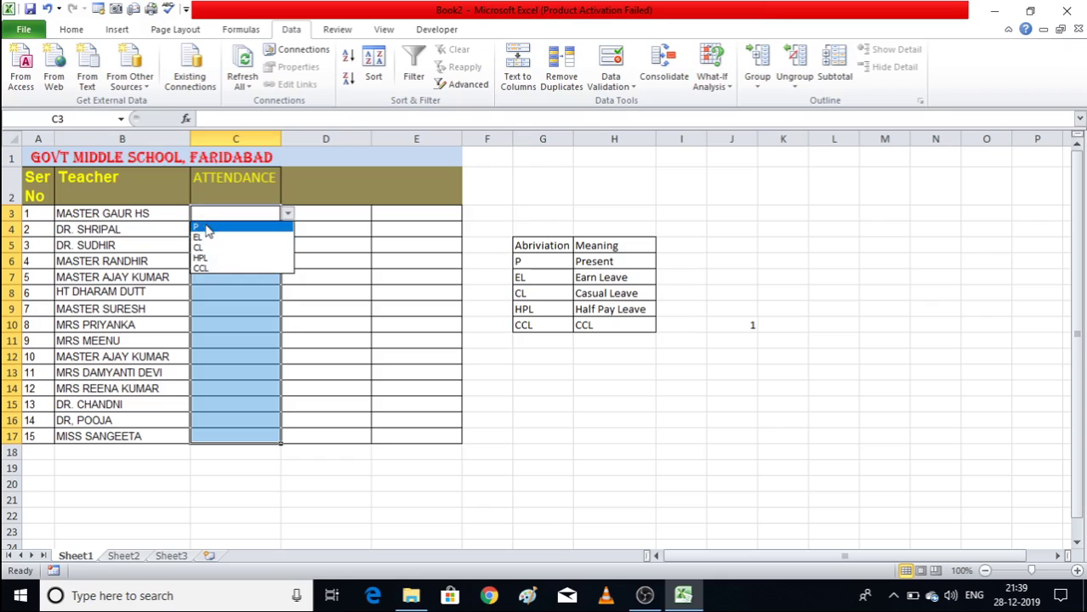
pyautogui.click(205, 226)
pyautogui.click(205, 228)
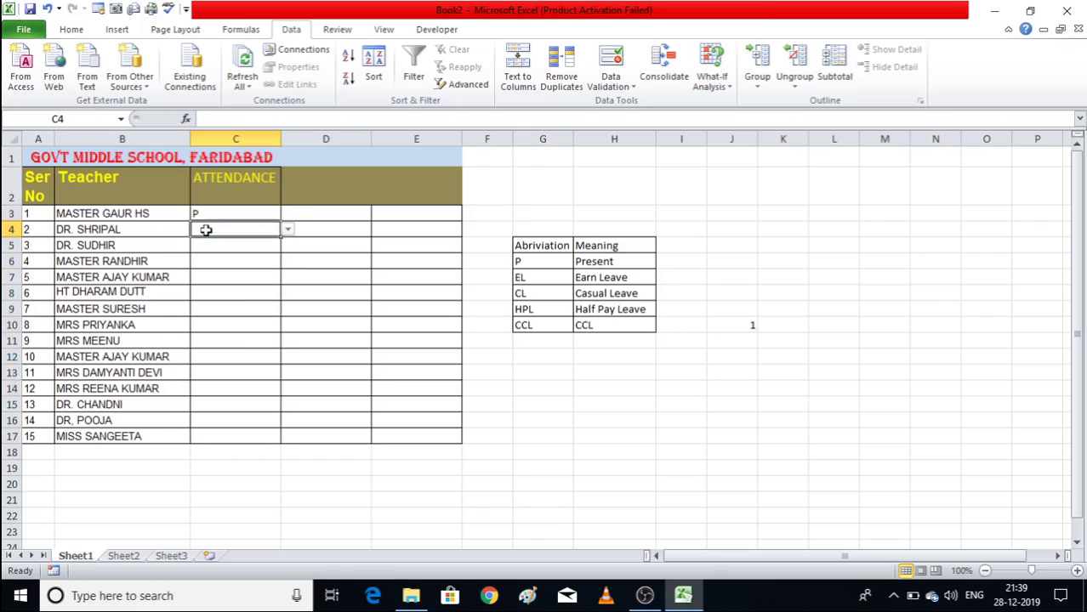
pyautogui.click(287, 232)
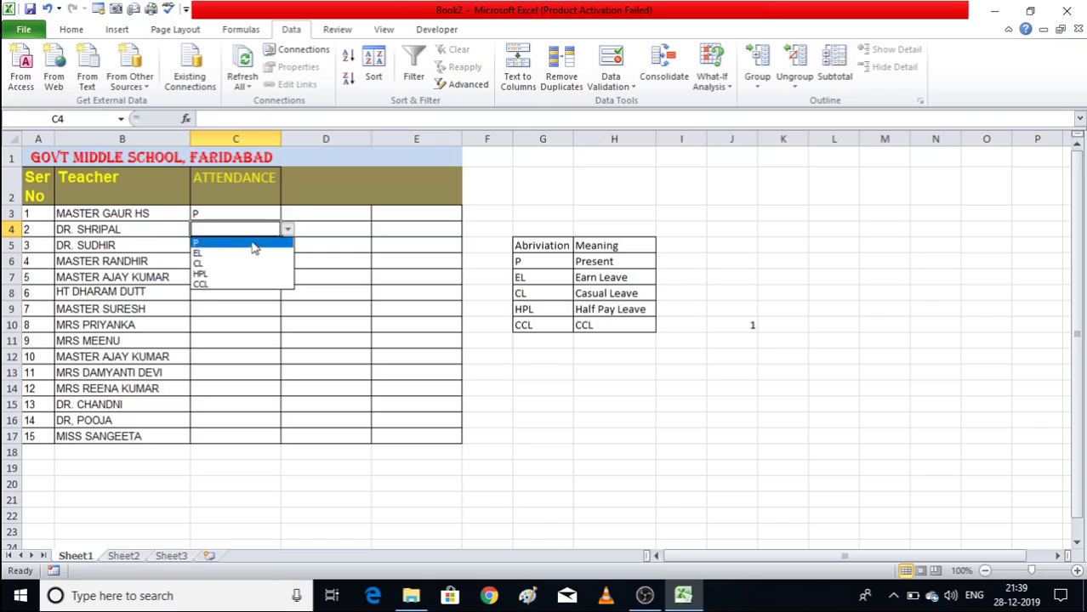
pyautogui.click(223, 244)
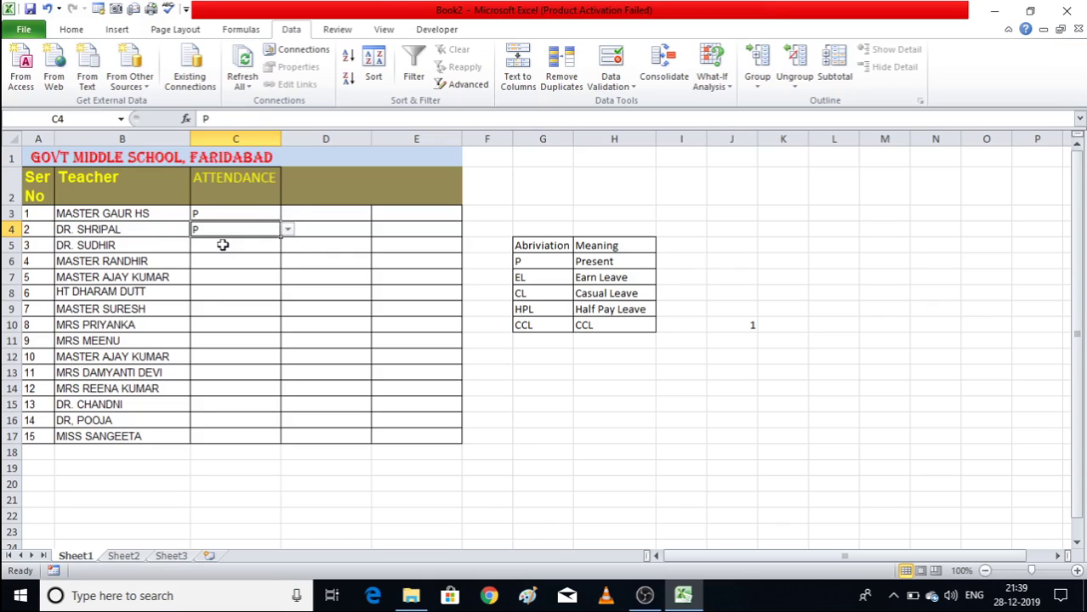
pyautogui.click(223, 244)
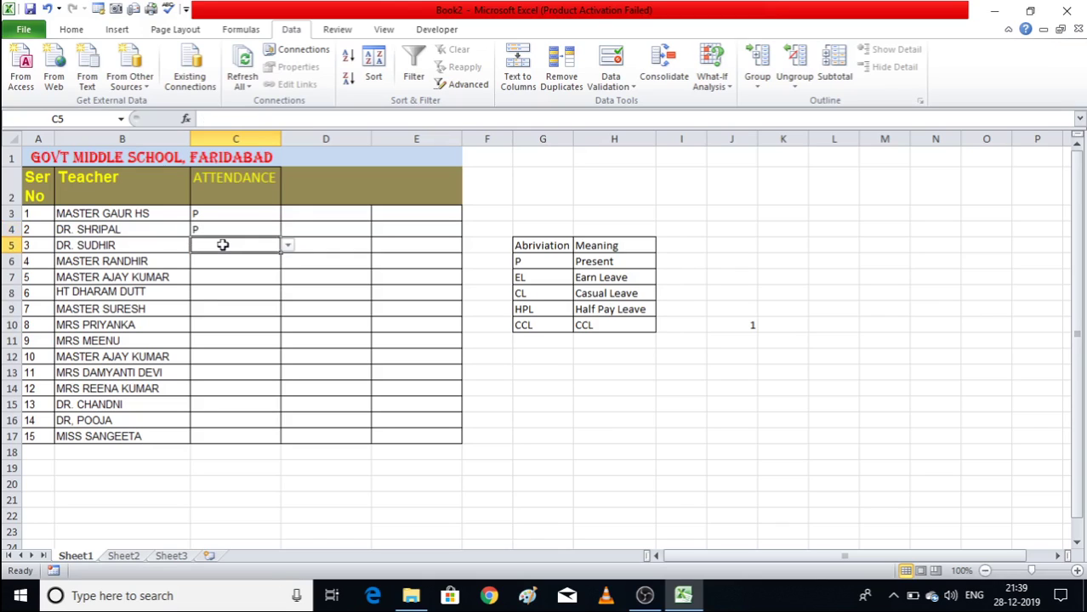
pyautogui.click(288, 245)
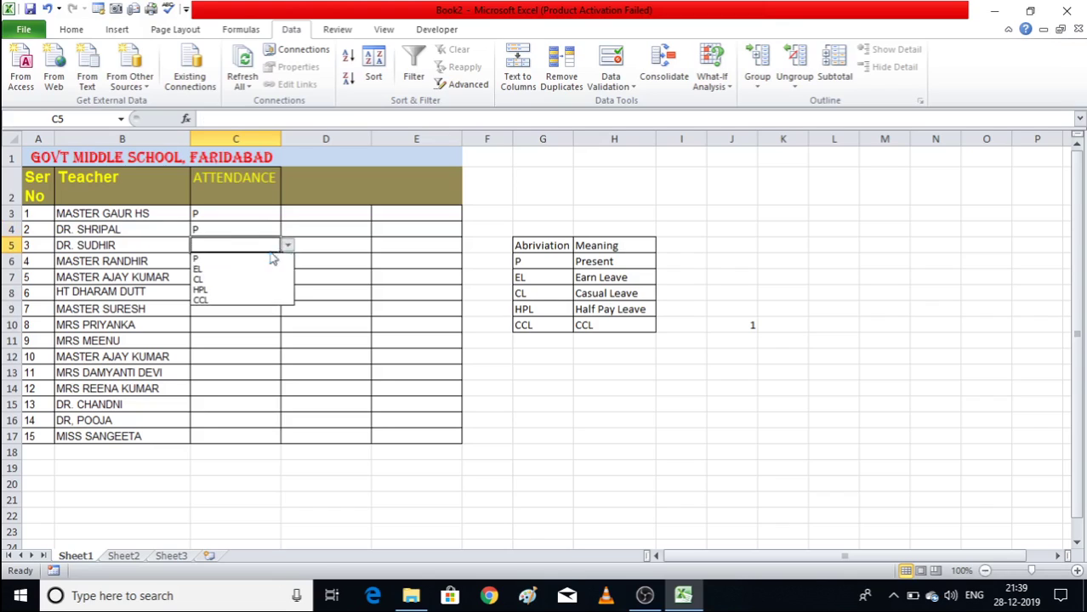
pyautogui.click(219, 280)
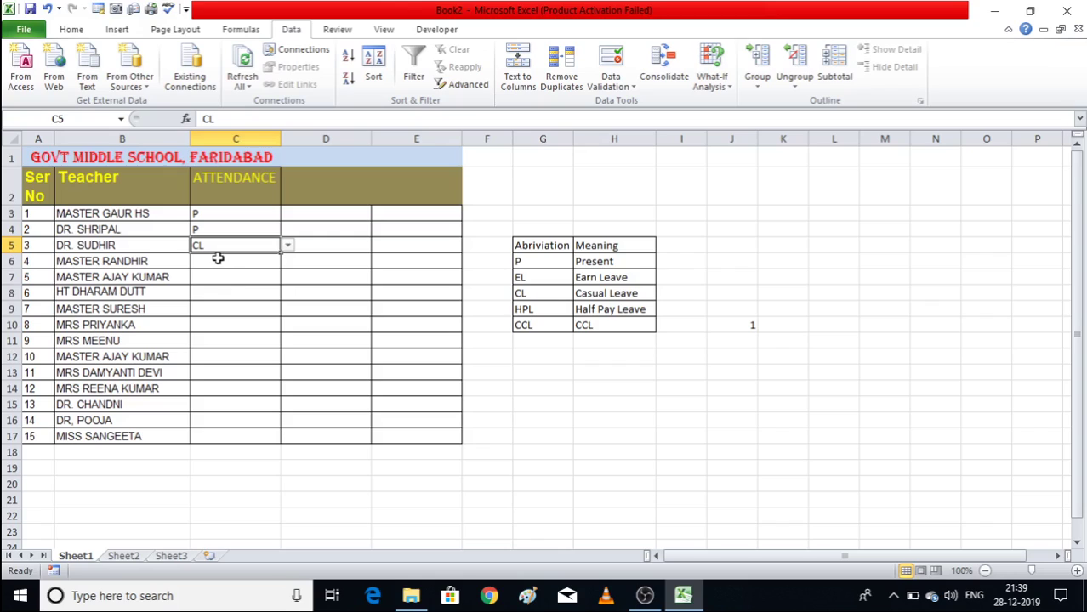
# Pick EL for C6 and P for C7 from the drop-downs.
pyautogui.click(217, 260)
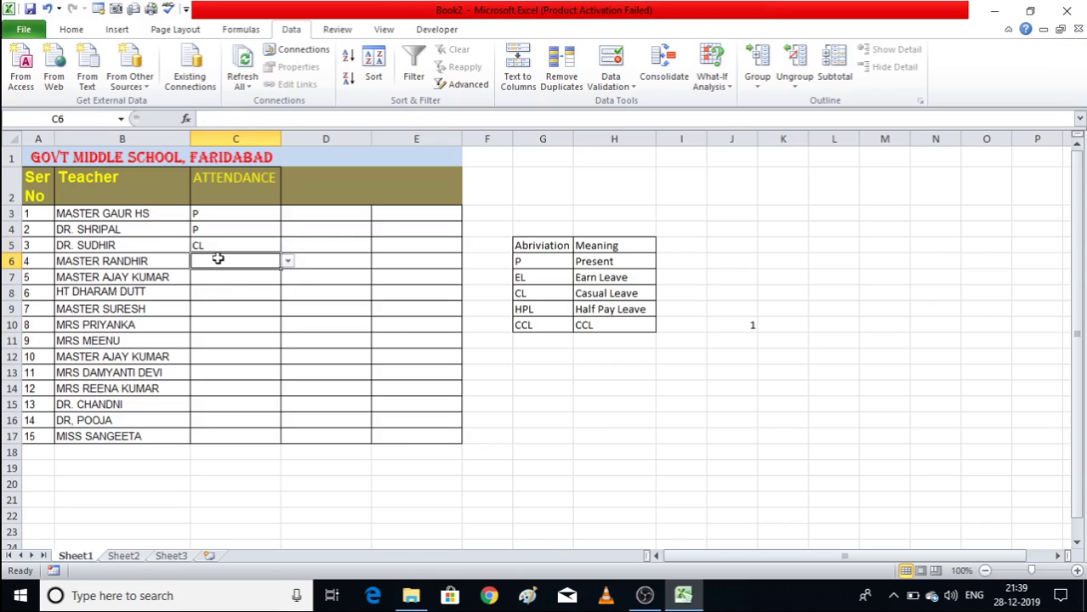
pyautogui.click(288, 263)
pyautogui.click(246, 284)
pyautogui.click(219, 272)
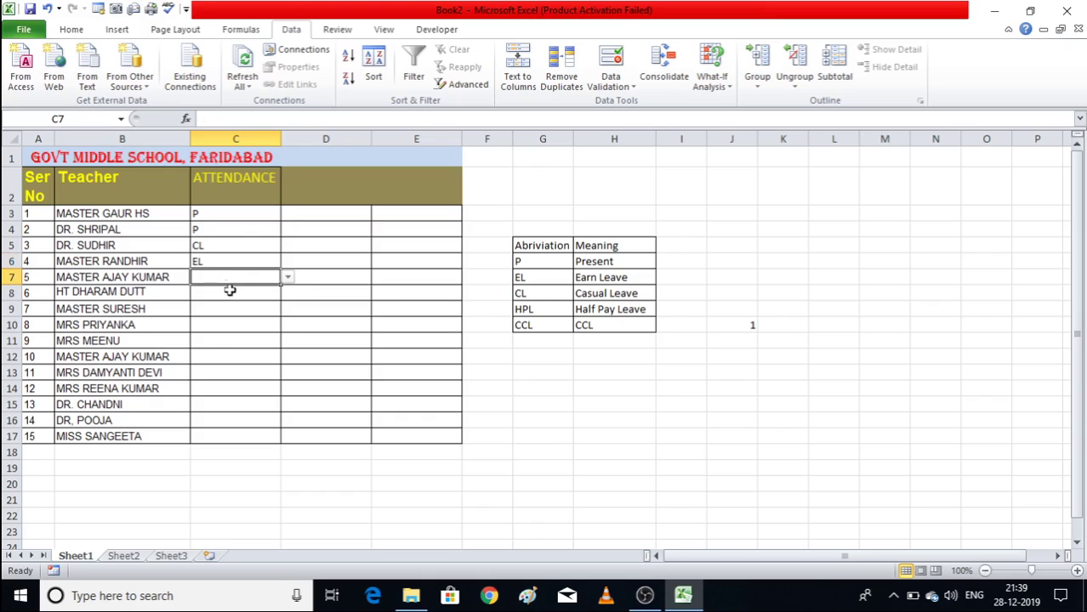
pyautogui.click(288, 278)
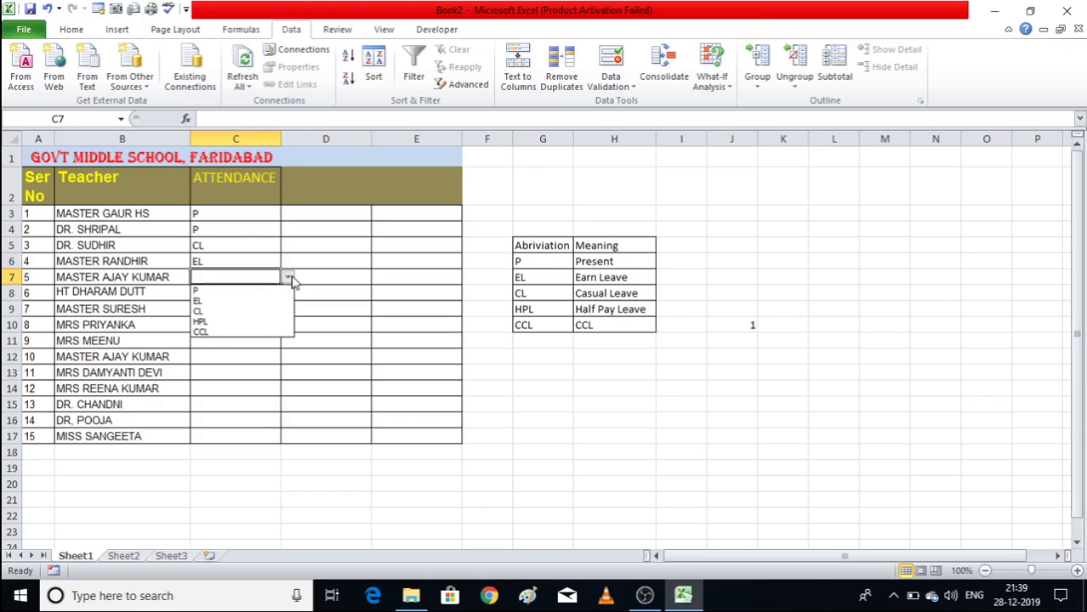
pyautogui.click(241, 291)
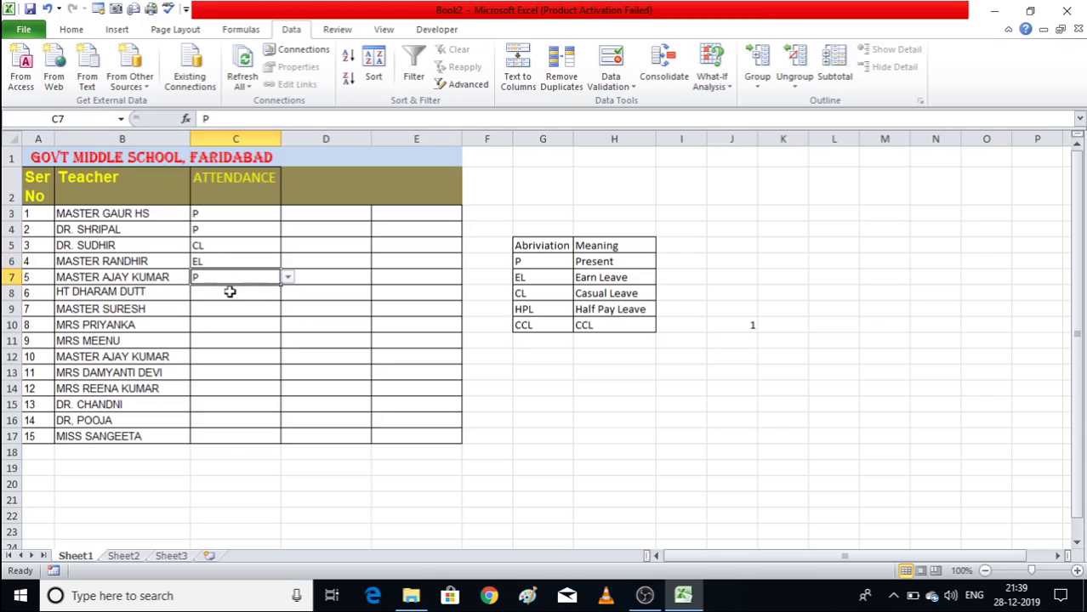
# Fill P from C7 down through C17 with Ctrl+D, then check C5's CL value.
pyautogui.click(230, 291)
pyautogui.click(229, 272)
pyautogui.hotkey('shift', 'Down')
pyautogui.hotkey('shift', 'Down')
pyautogui.hotkey('shift', 'Down')
pyautogui.hotkey('shift', 'Down')
pyautogui.hotkey('shift', 'Down')
pyautogui.hotkey('shift', 'Down')
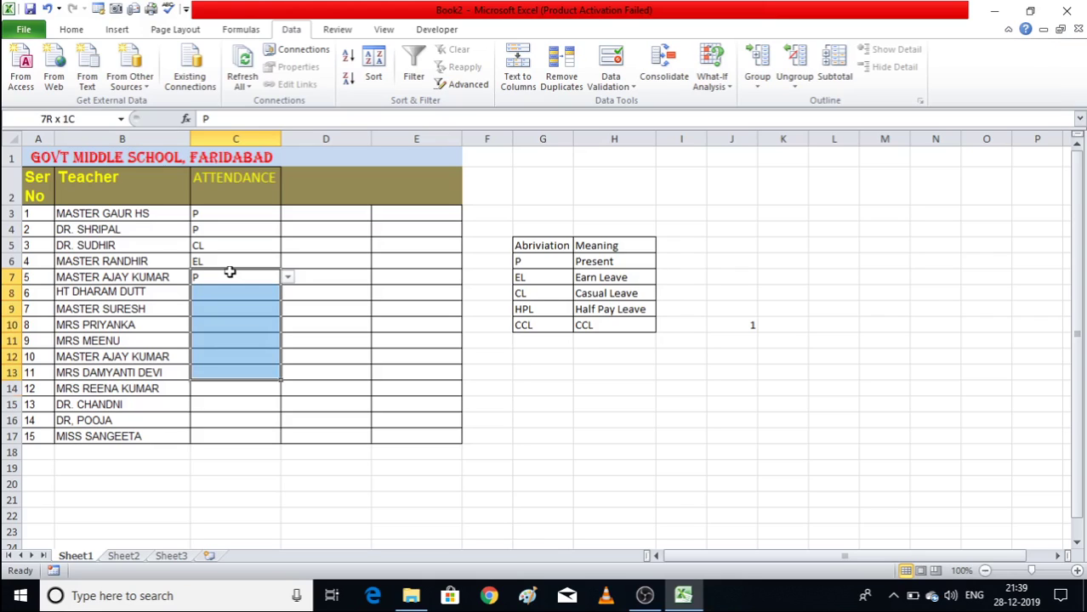
pyautogui.hotkey('shift', 'Down')
pyautogui.hotkey('shift', 'Down')
pyautogui.hotkey('shift', 'Down')
pyautogui.hotkey('shift', 'Down')
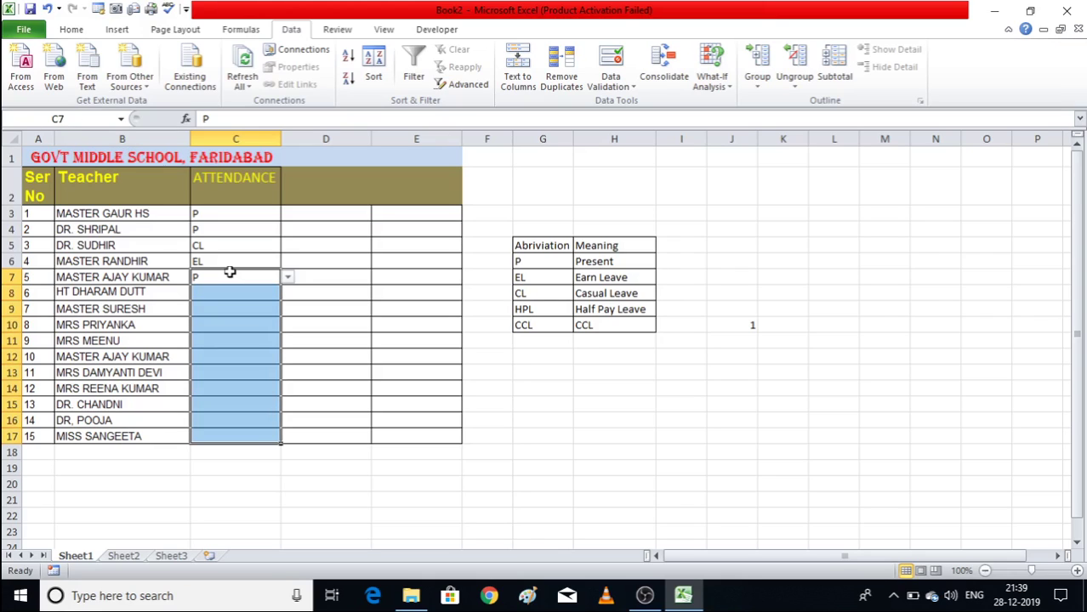
pyautogui.hotkey('ctrl', 'd')
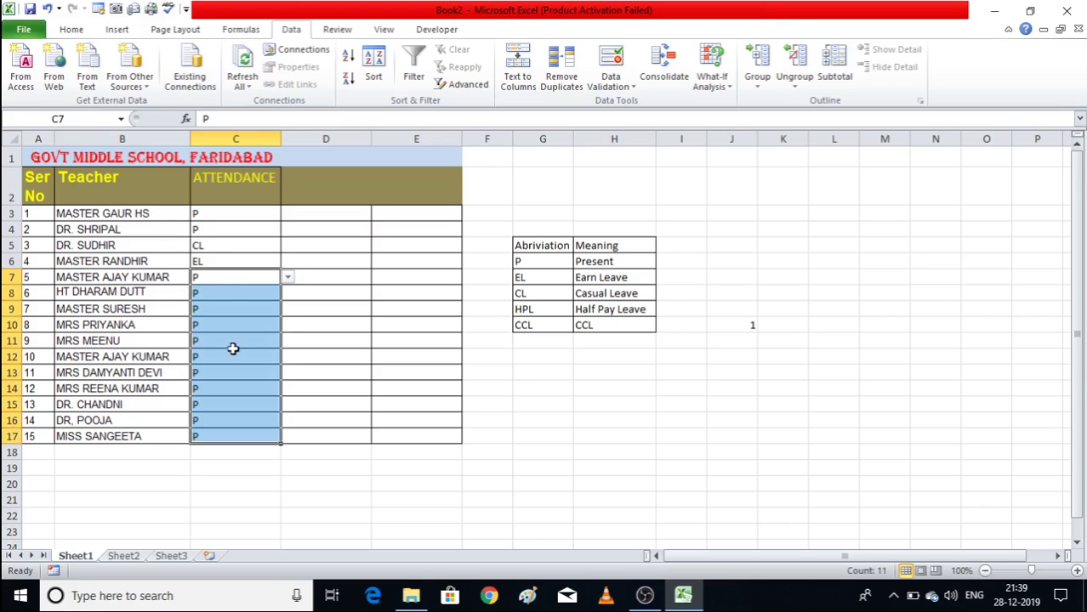
pyautogui.moveTo(233, 356); pyautogui.dragTo(227, 247)
pyautogui.click(226, 252)
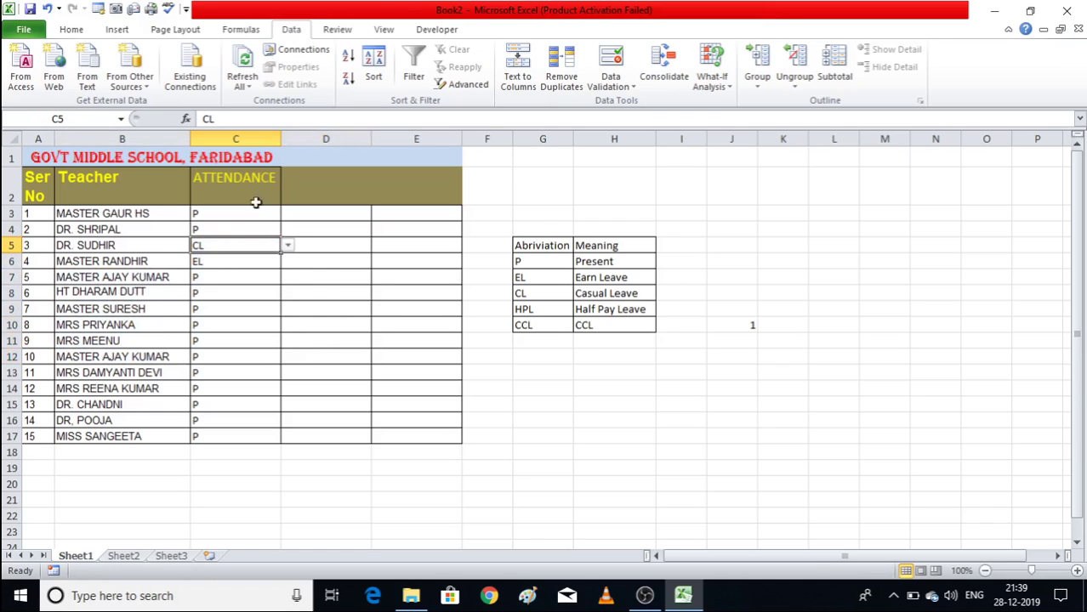
# Type the GENDER header in D2, then close Data Validation without changes.
pyautogui.click(312, 187)
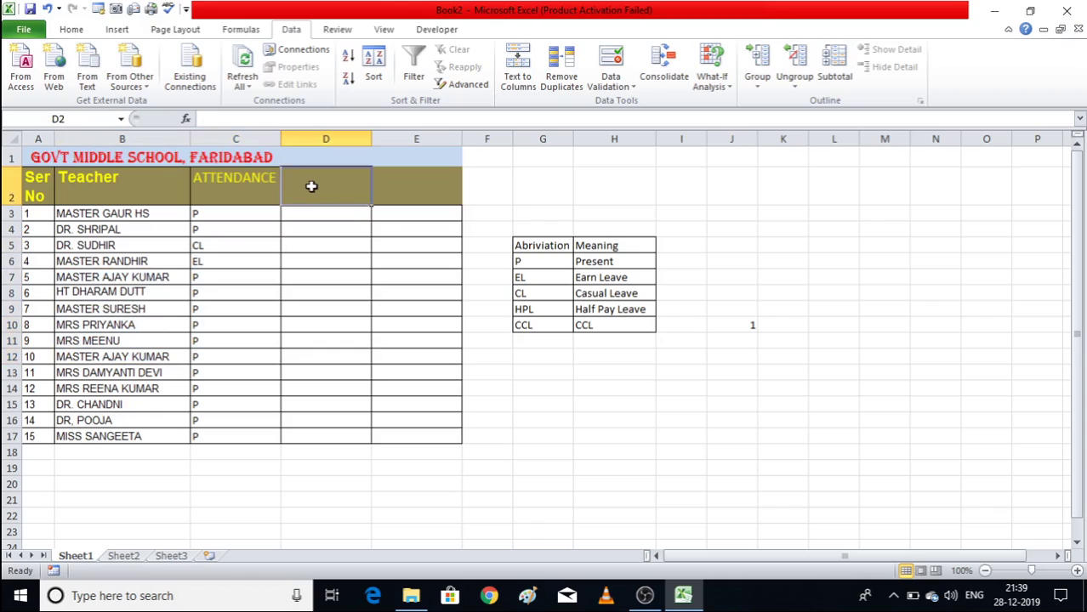
pyautogui.write('GEN')
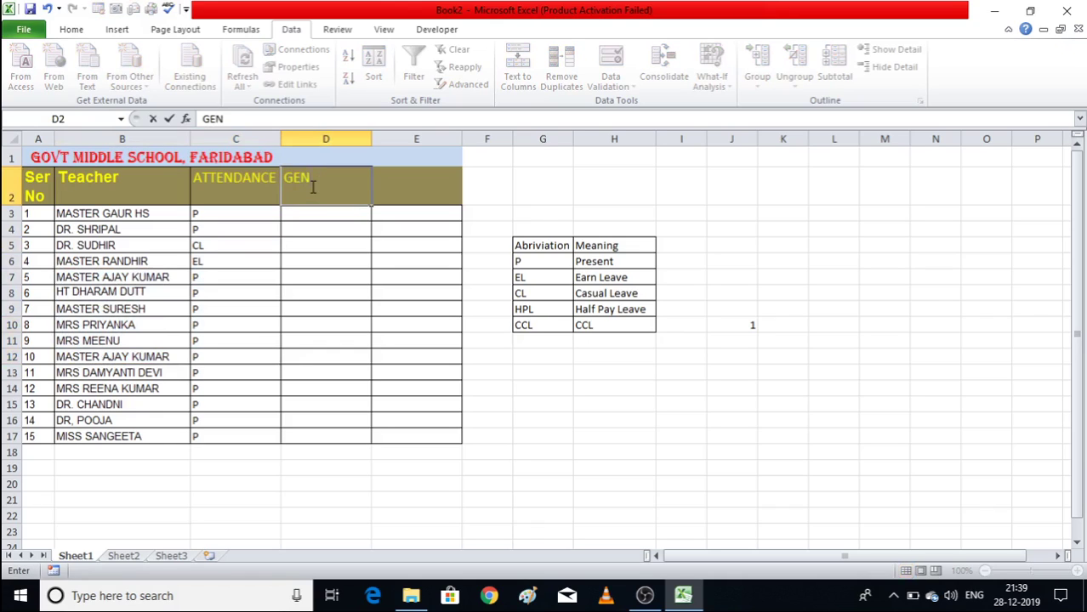
pyautogui.write('DER')
pyautogui.click(327, 213)
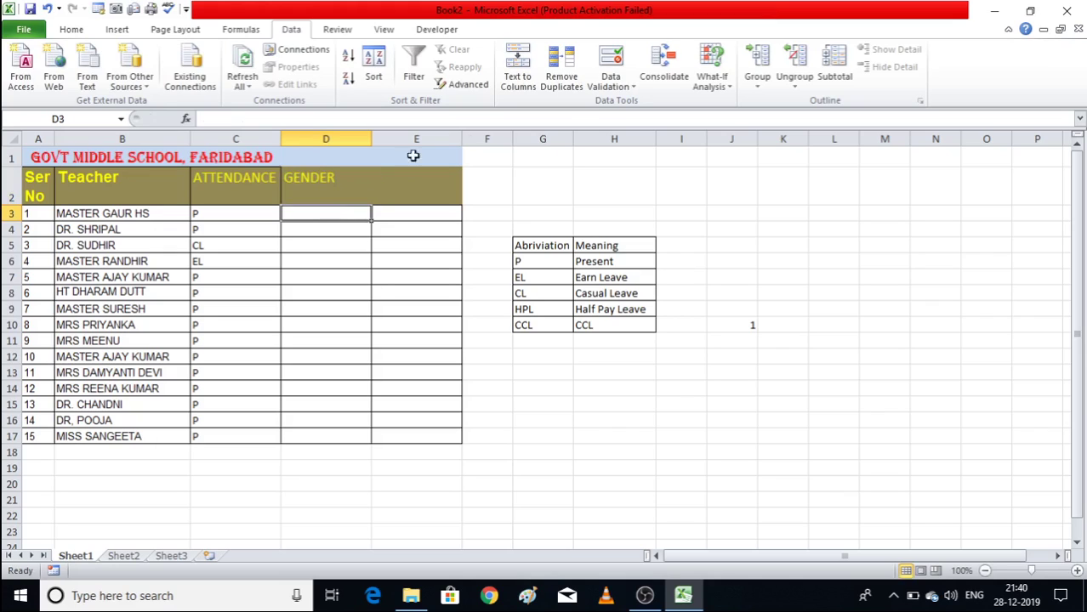
pyautogui.click(612, 74)
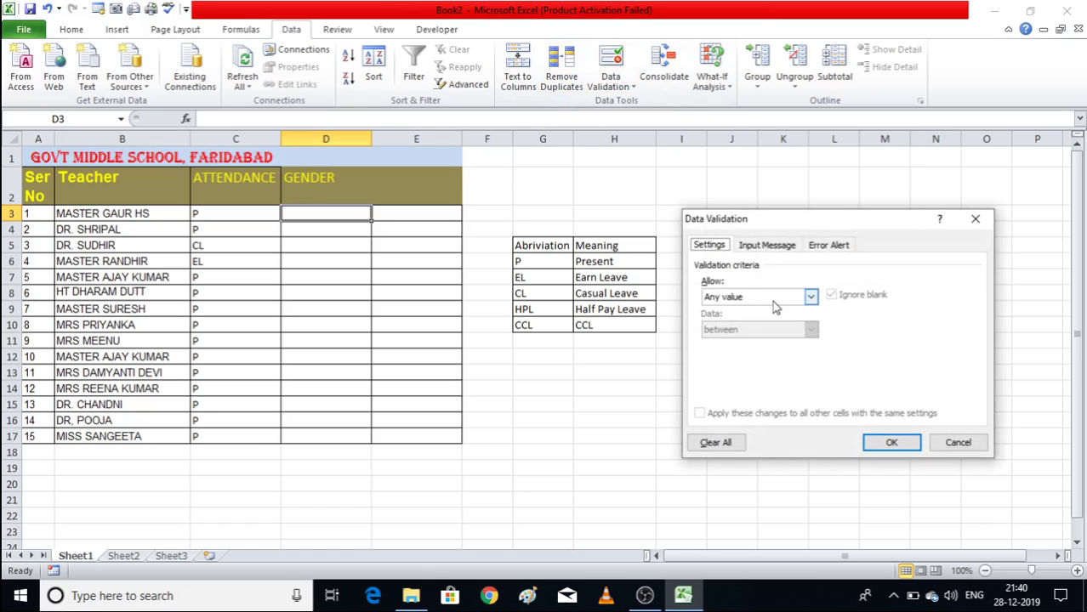
pyautogui.click(902, 444)
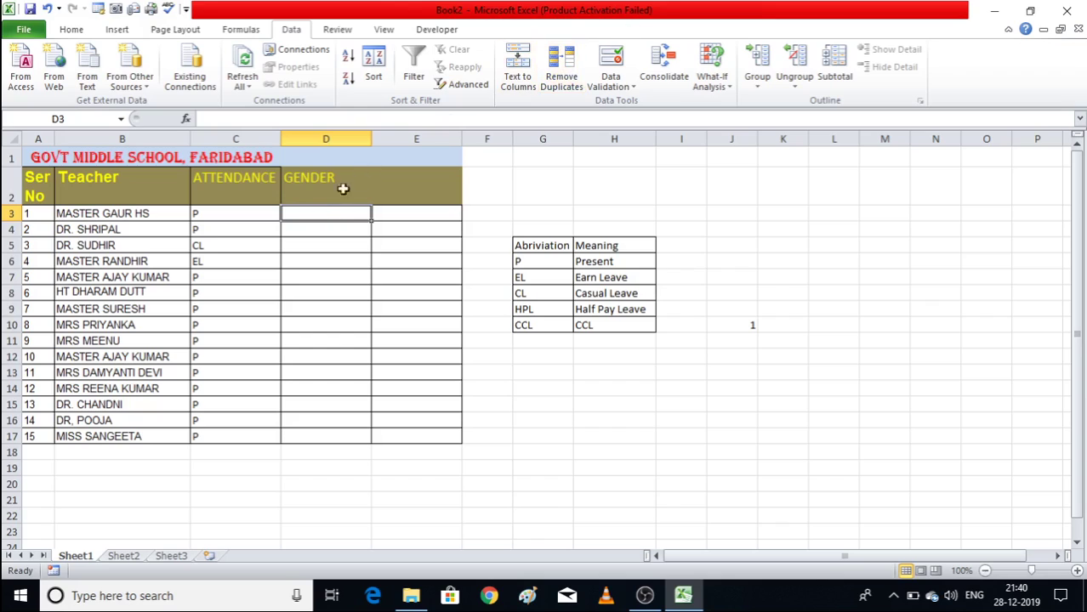
# Give D3:D17 a List validation with source 'MALE, FEMALE'.
pyautogui.hotkey('shift', 'Down')
pyautogui.hotkey('shift', 'Down')
pyautogui.hotkey('shift', 'Down')
pyautogui.hotkey('shift', 'Down')
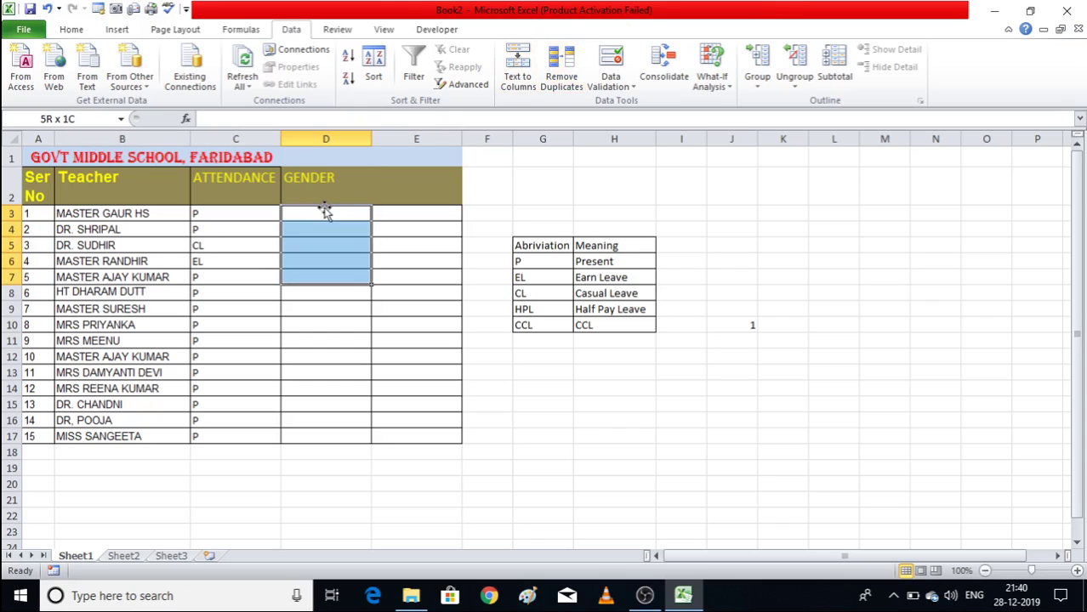
pyautogui.hotkey('shift', 'Down')
pyautogui.hotkey('shift', 'Down')
pyautogui.hotkey('shift', 'Down')
pyautogui.hotkey('shift', 'Down')
pyautogui.hotkey('shift', 'Down')
pyautogui.hotkey('shift', 'Down')
pyautogui.hotkey('shift', 'Down')
pyautogui.hotkey('shift', 'Down')
pyautogui.hotkey('shift', 'Down')
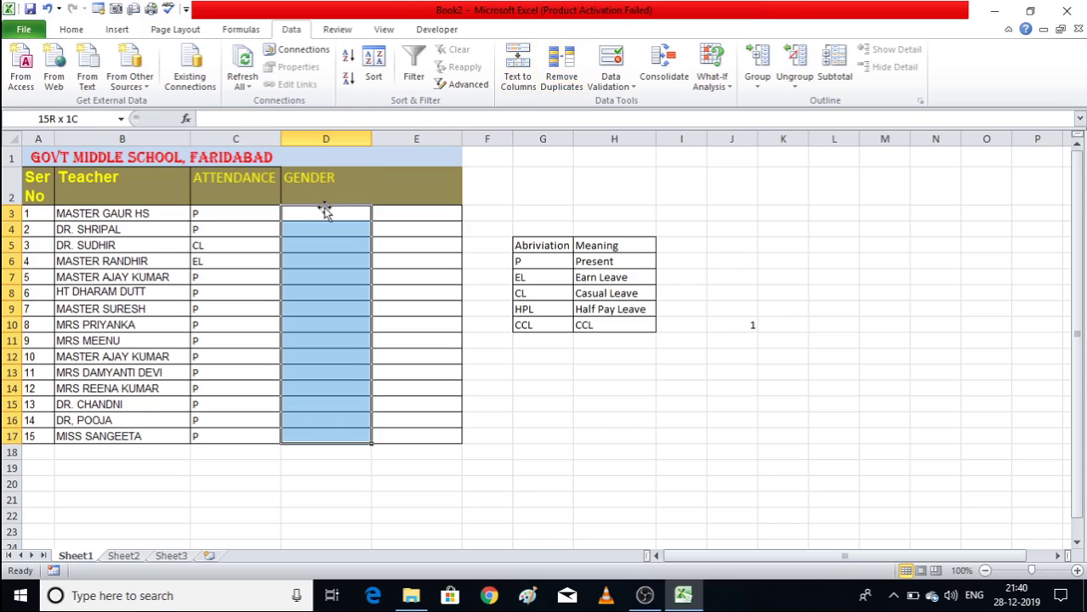
pyautogui.click(619, 61)
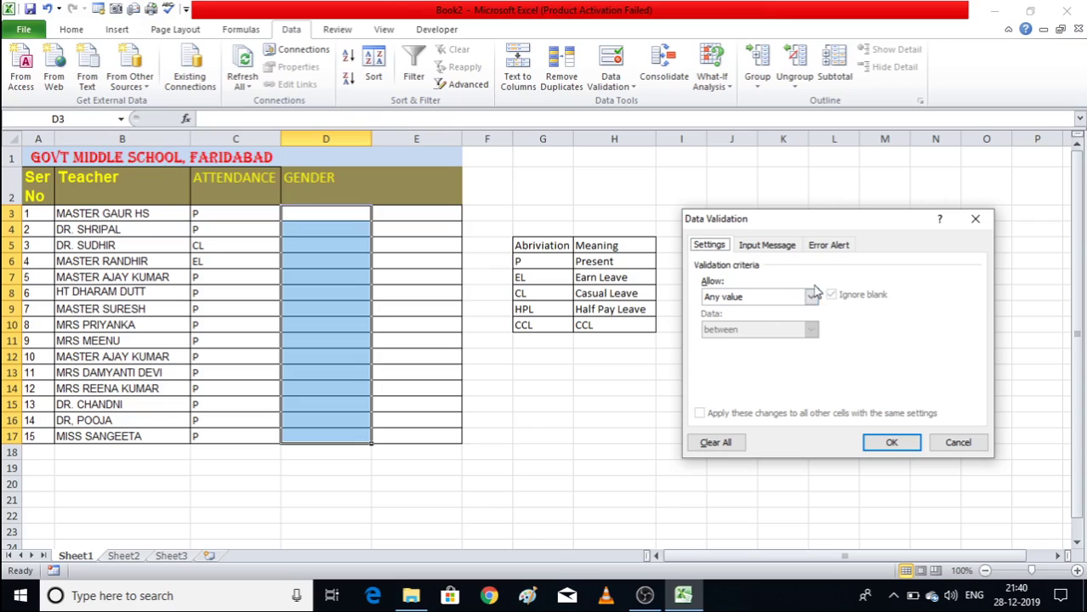
pyautogui.click(810, 298)
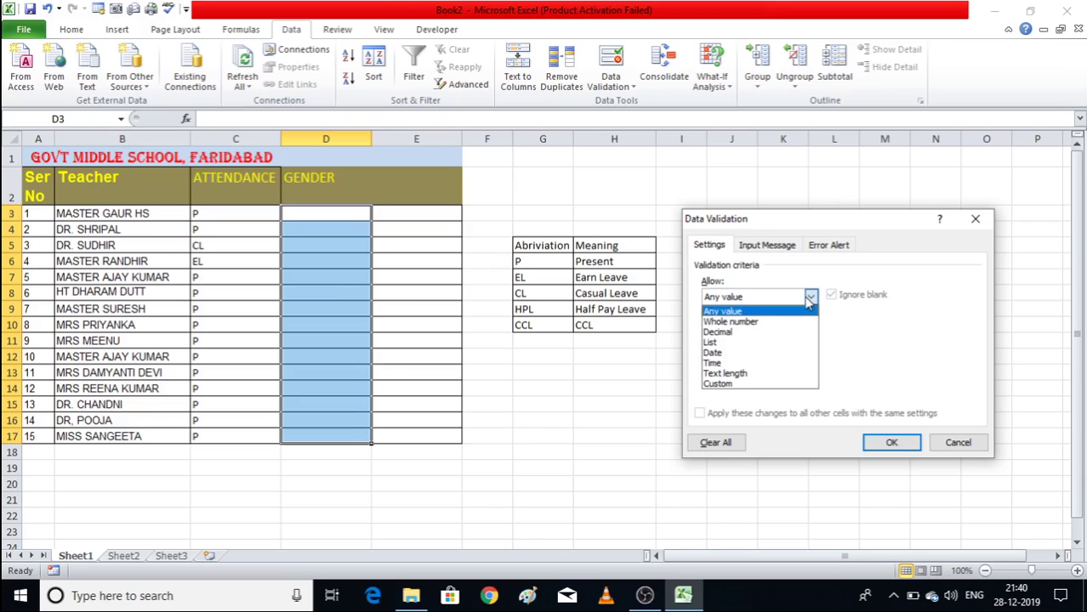
pyautogui.click(743, 343)
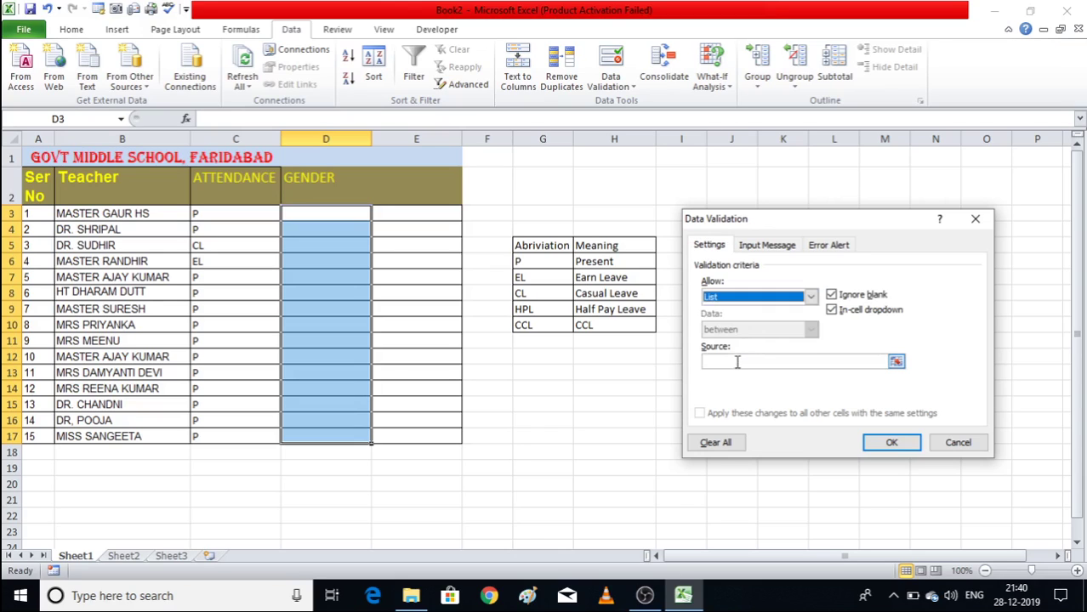
pyautogui.click(737, 363)
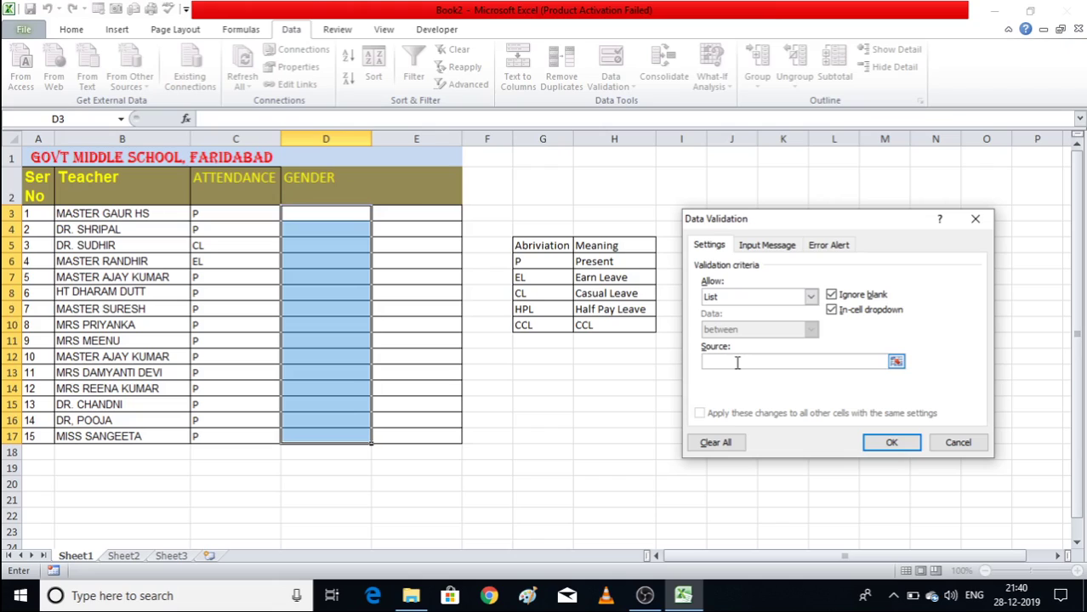
pyautogui.write('M')
pyautogui.write('ALE, F')
pyautogui.write('EMALE')
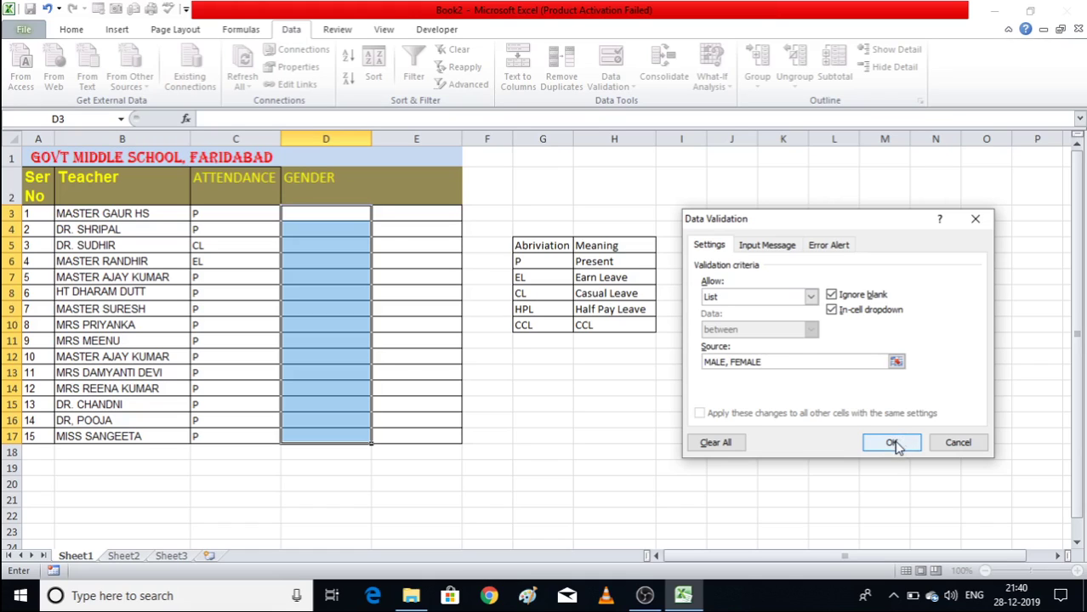
pyautogui.click(891, 443)
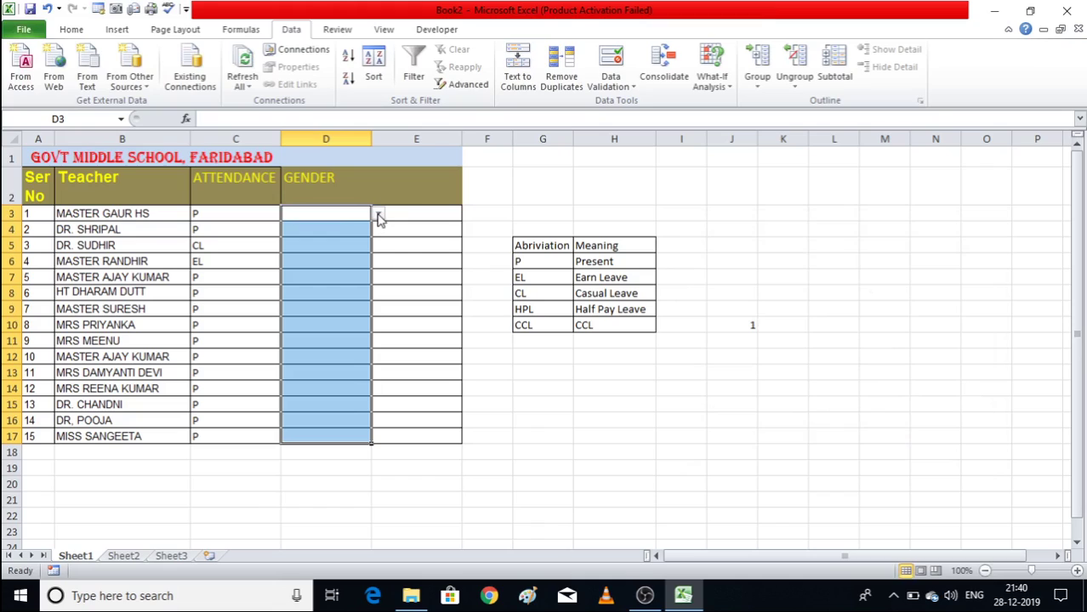
# Choose MALE for D3, D4 and D5 and FEMALE for D10 from the drop-downs.
pyautogui.click(378, 216)
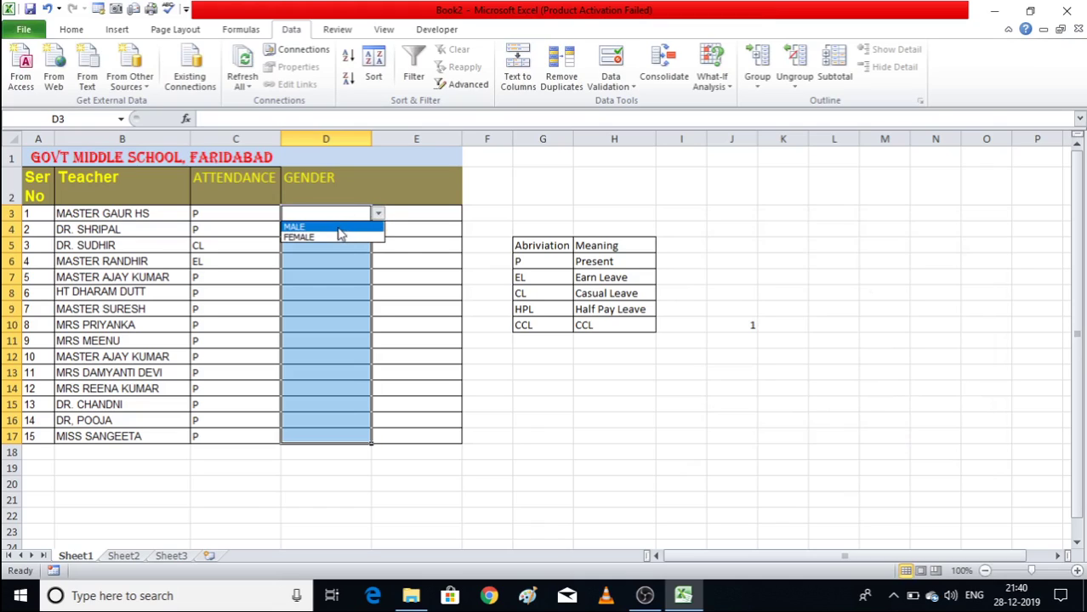
pyautogui.click(337, 228)
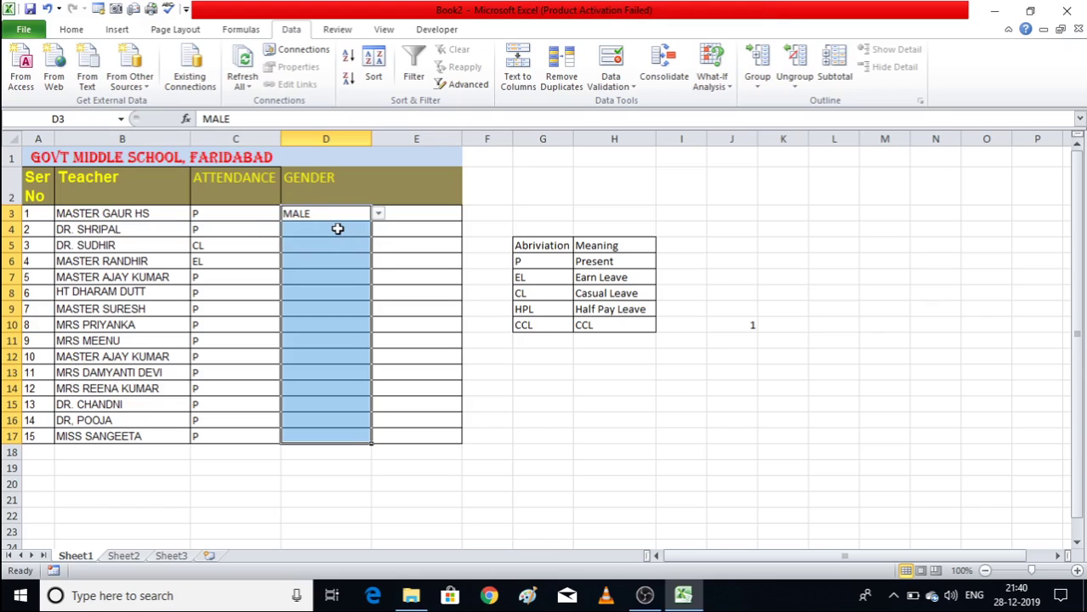
pyautogui.click(338, 229)
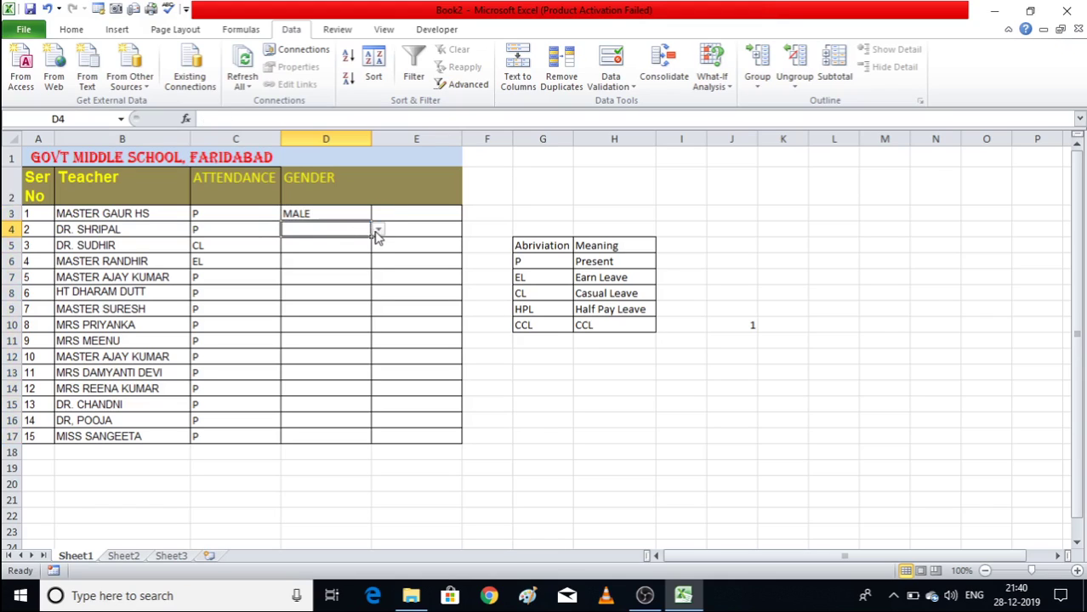
pyautogui.click(378, 232)
pyautogui.click(339, 240)
pyautogui.click(338, 245)
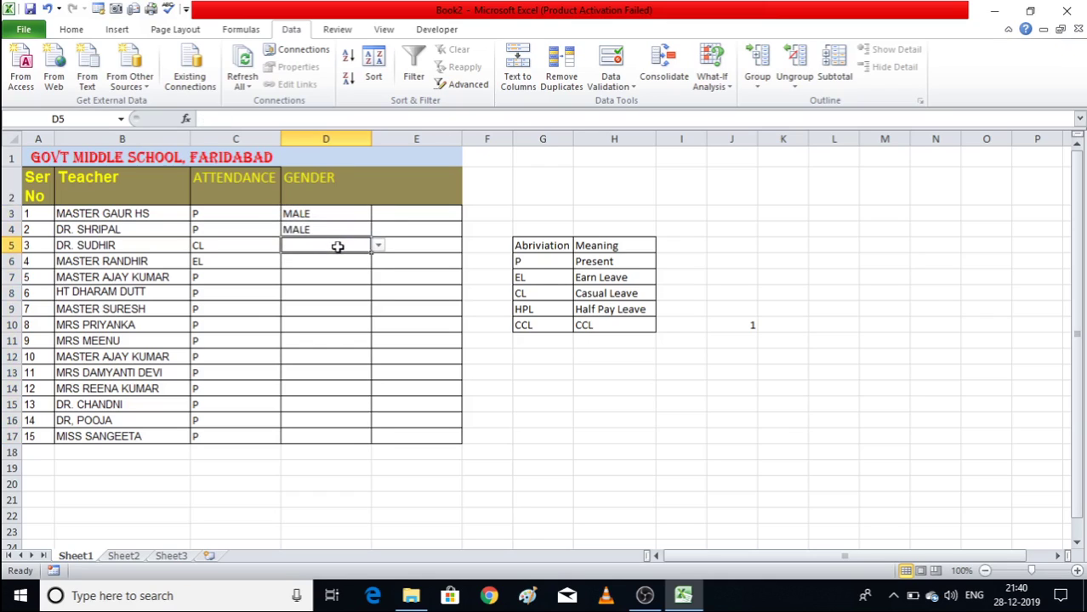
pyautogui.click(378, 246)
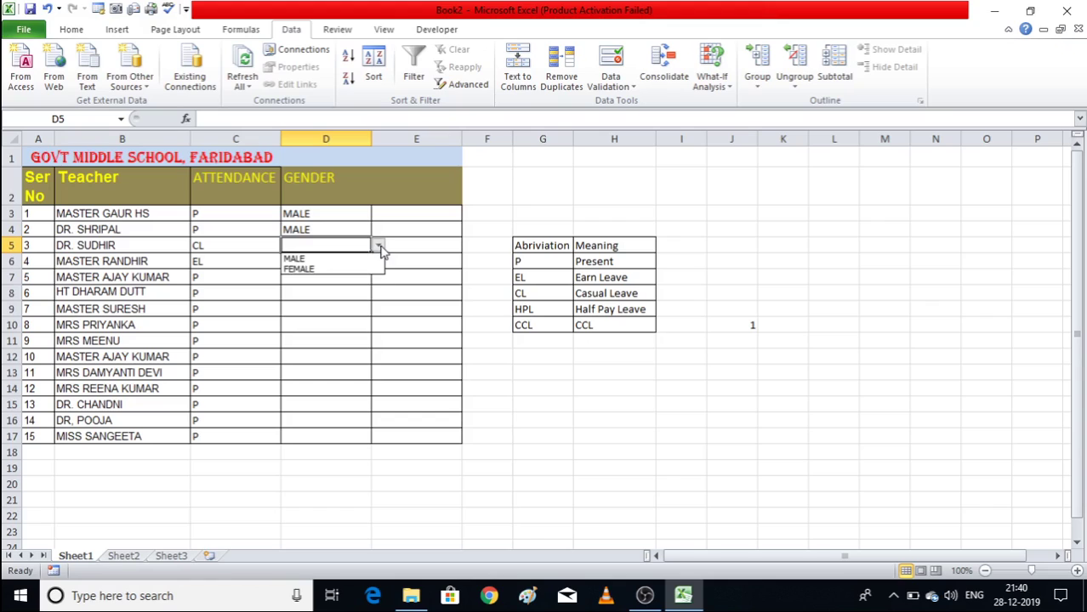
pyautogui.click(333, 256)
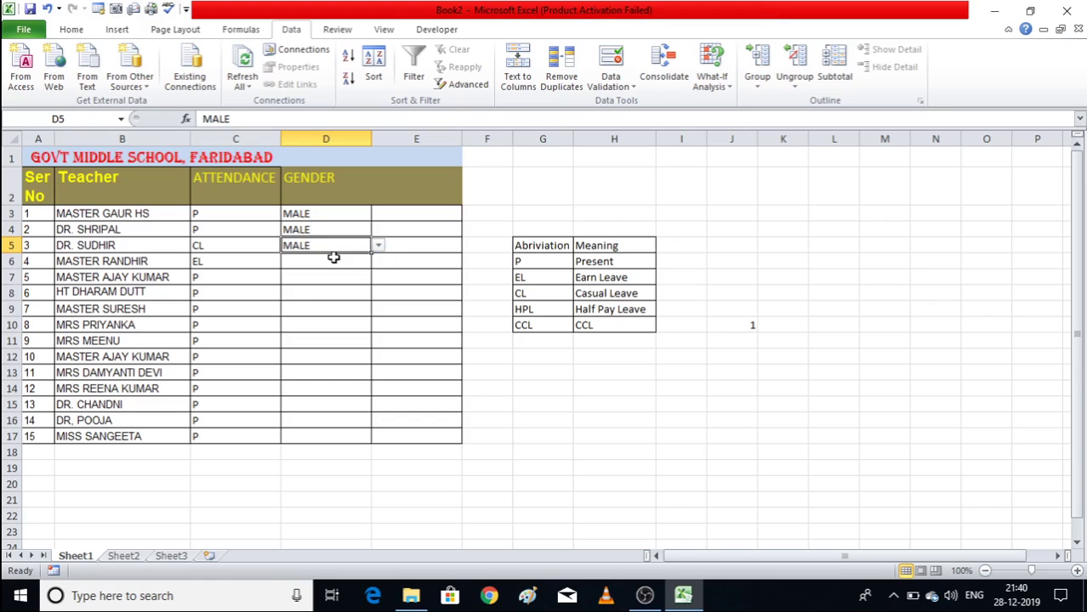
pyautogui.click(322, 325)
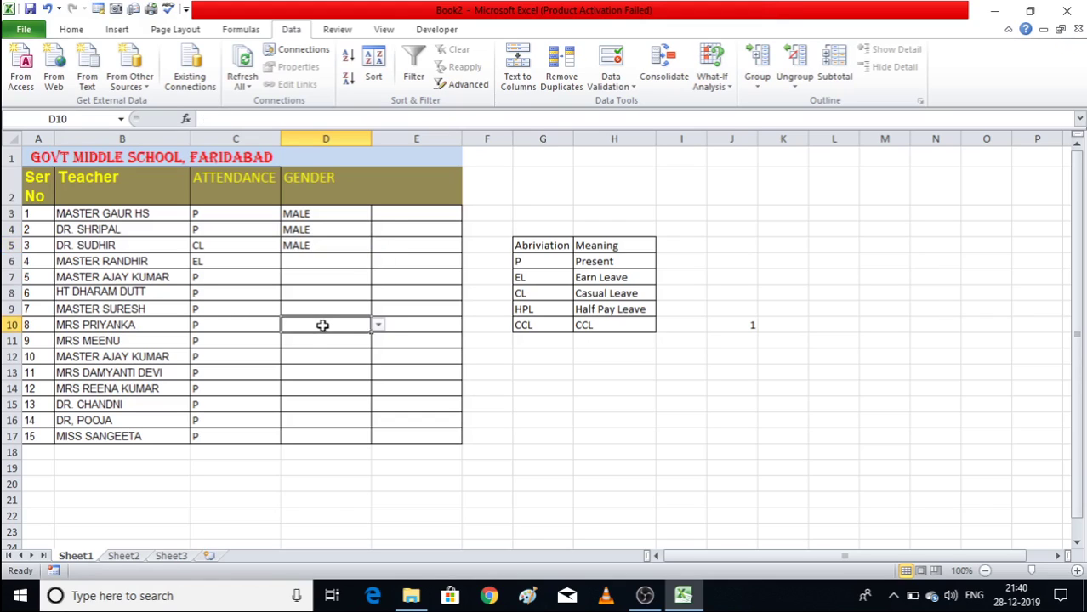
pyautogui.click(378, 325)
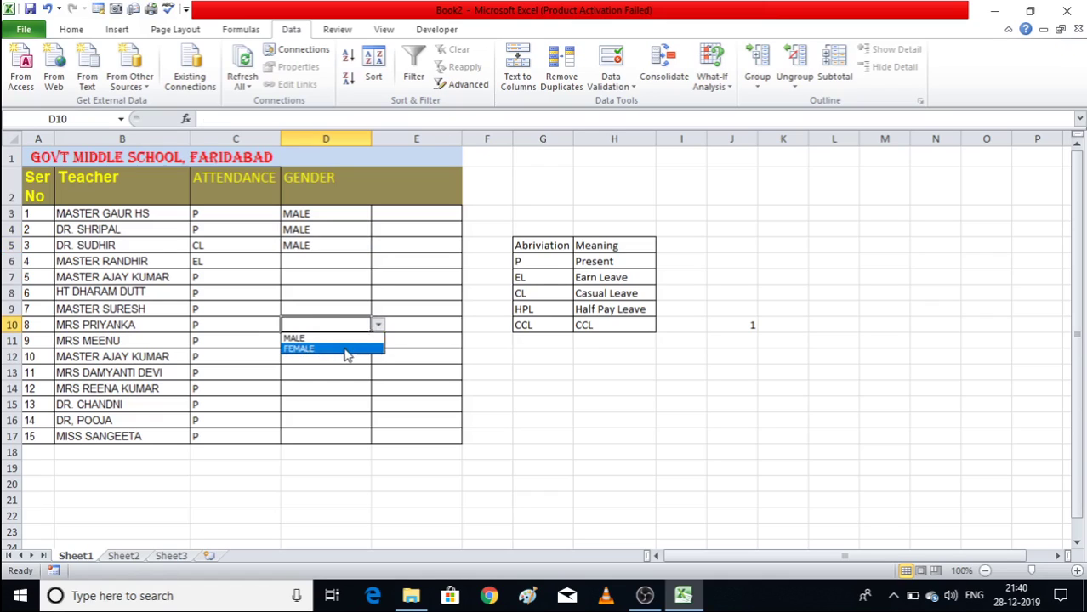
pyautogui.click(346, 349)
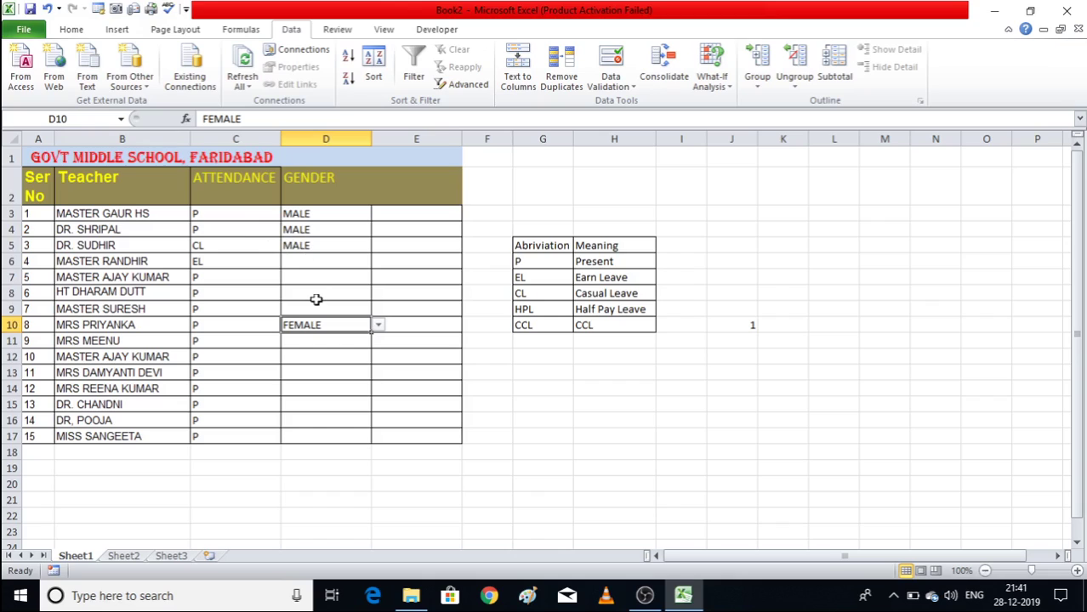
pyautogui.click(387, 290)
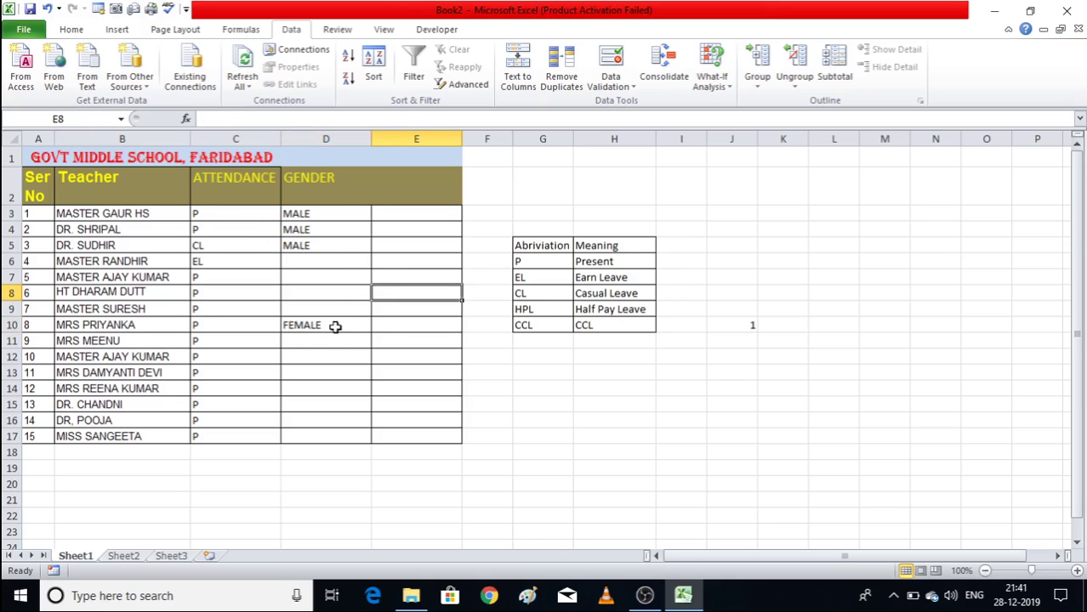
# Enter the header CITIES in E2, then select E3.
pyautogui.click(406, 186)
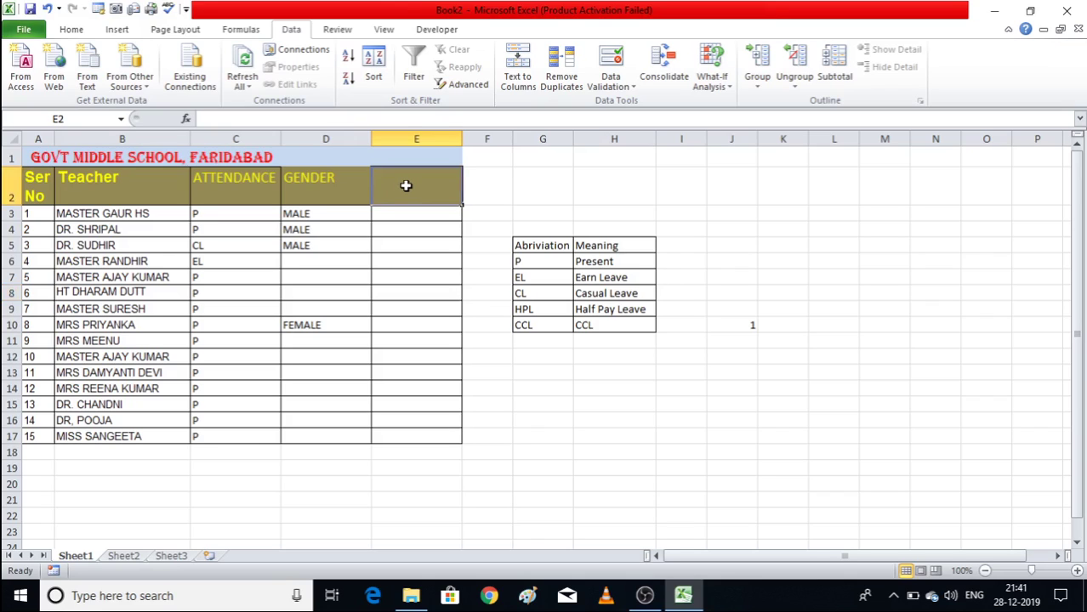
pyautogui.write('V')
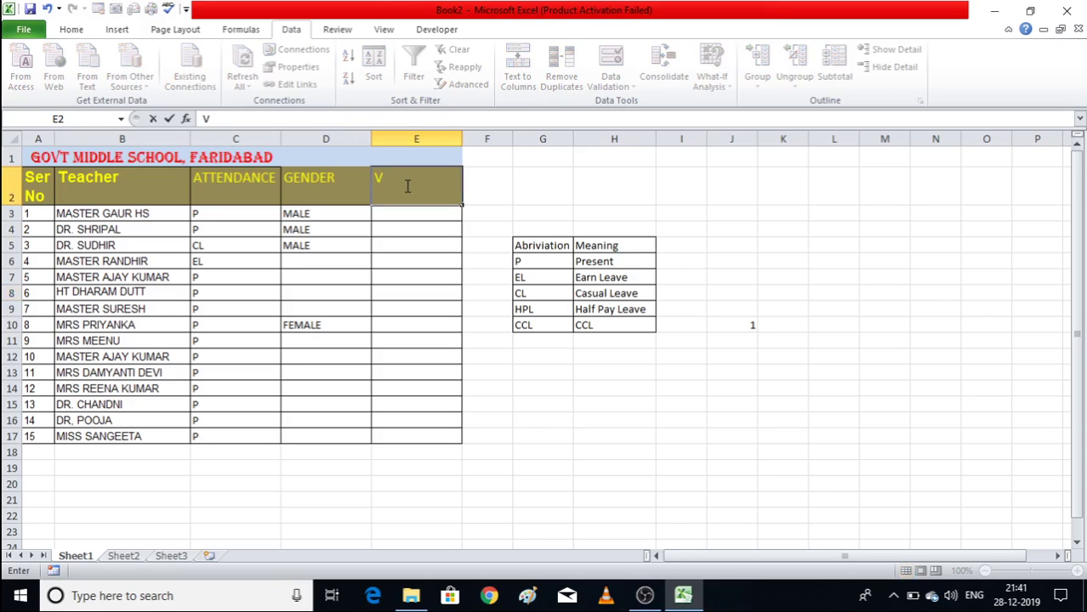
pyautogui.press('BackSpace')
pyautogui.write('CITIE')
pyautogui.write('S')
pyautogui.click(469, 299)
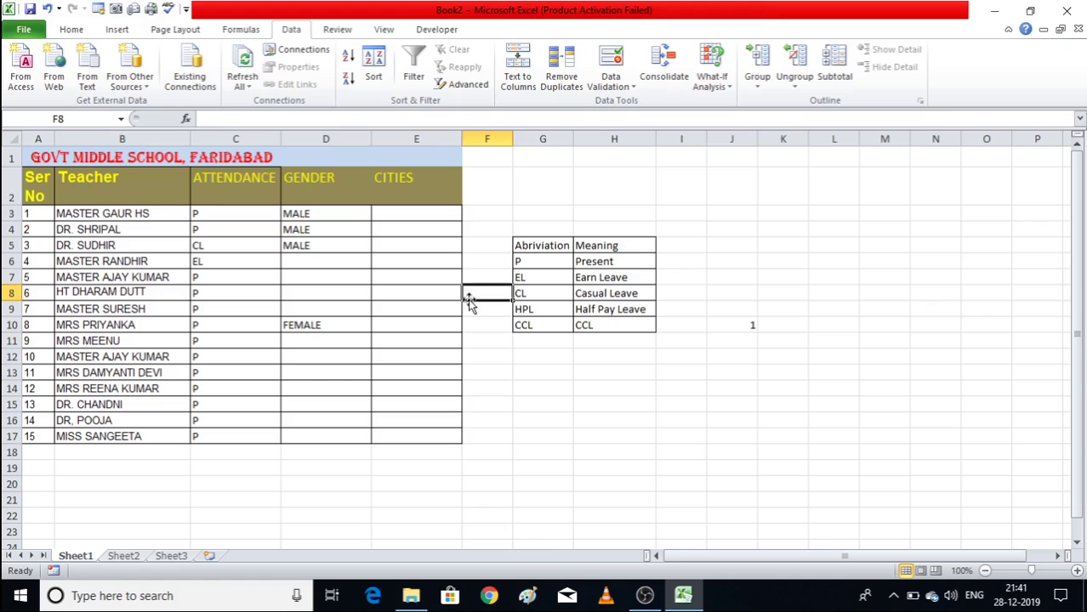
pyautogui.click(421, 213)
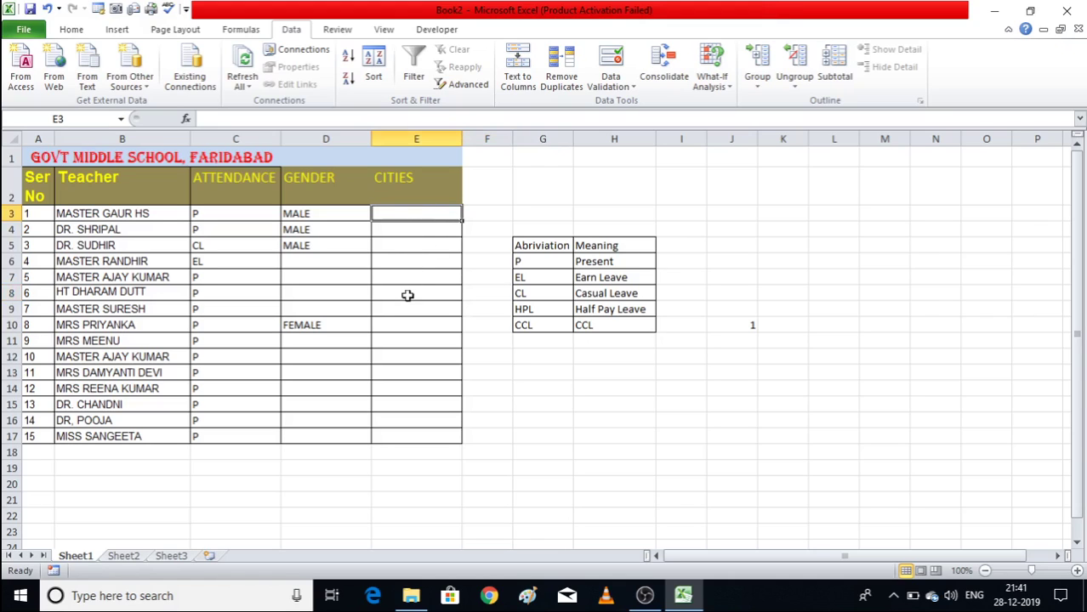
# Name Sheet2's city list A1:A12 CITIES, then go back to Sheet1.
pyautogui.click(126, 559)
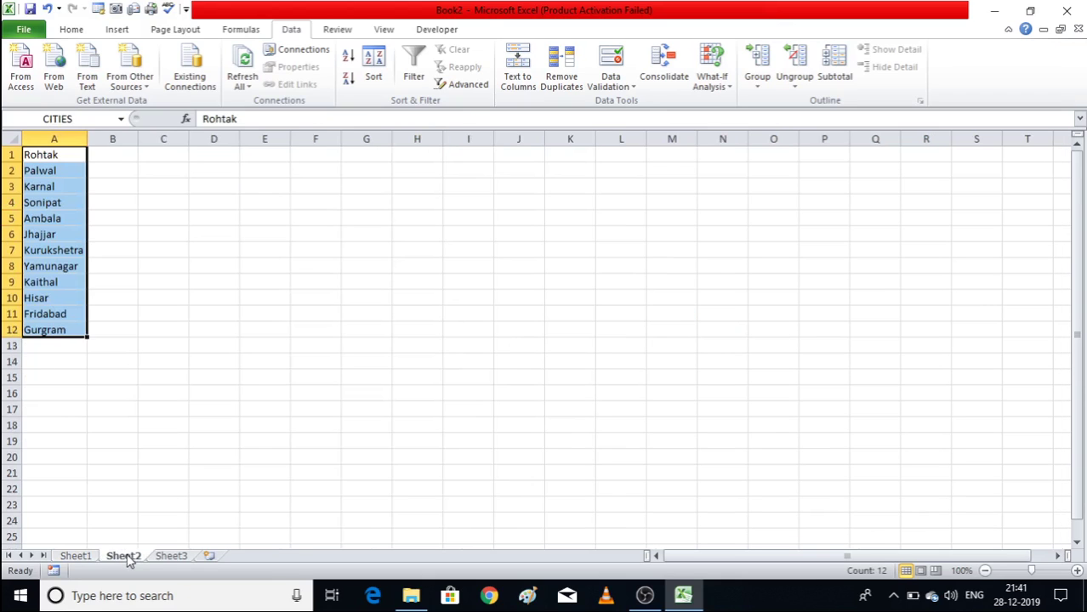
pyautogui.click(131, 476)
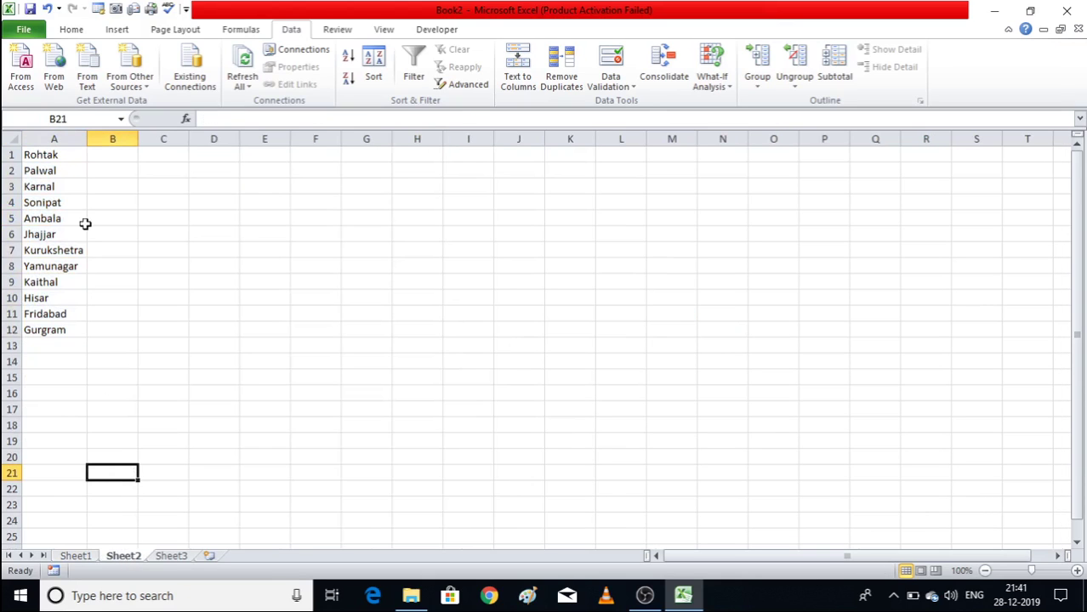
pyautogui.click(52, 155)
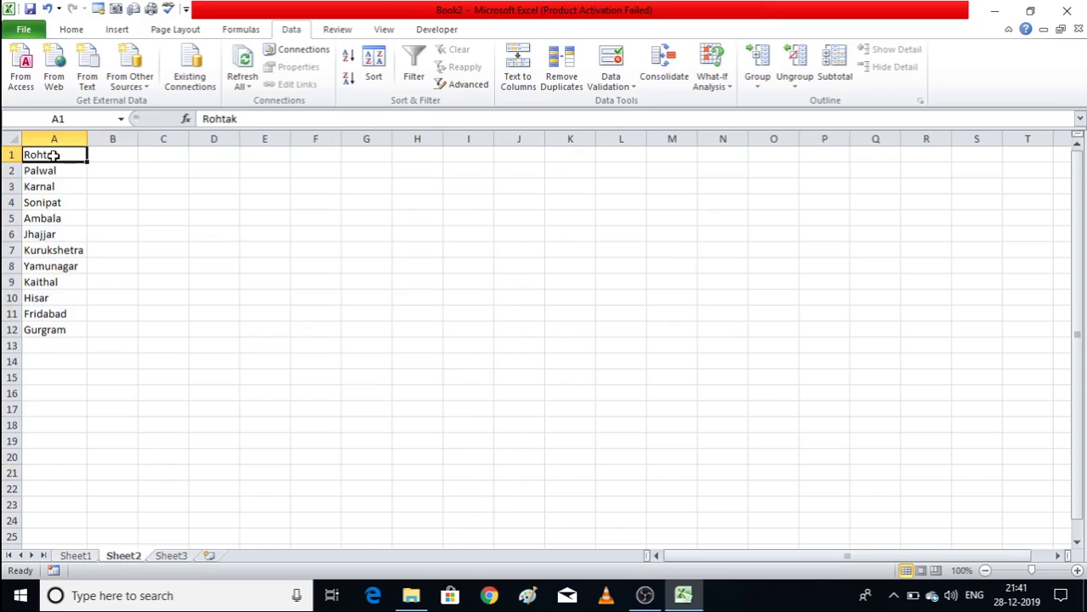
pyautogui.hotkey('shift', 'Down')
pyautogui.hotkey('shift', 'Down')
pyautogui.hotkey('shift', 'Down')
pyautogui.hotkey('shift', 'Down')
pyautogui.hotkey('shift', 'Down')
pyautogui.hotkey('shift', 'Down')
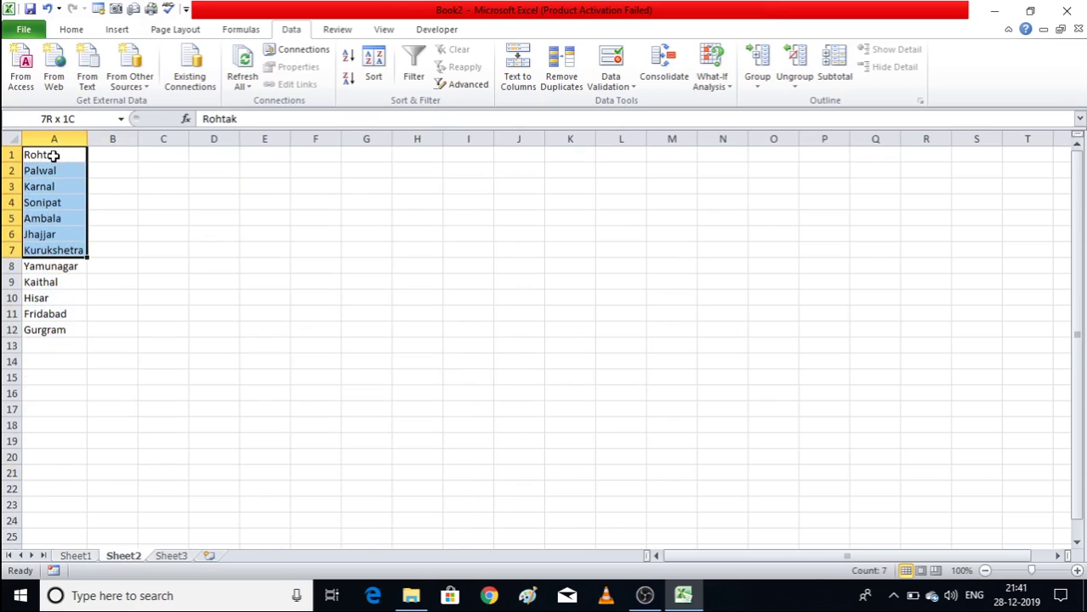
pyautogui.hotkey('shift', 'Down')
pyautogui.hotkey('shift', 'Down')
pyautogui.hotkey('shift', 'Down')
pyautogui.hotkey('shift', 'Down')
pyautogui.hotkey('shift', 'Down')
pyautogui.hotkey('shift', 'Down')
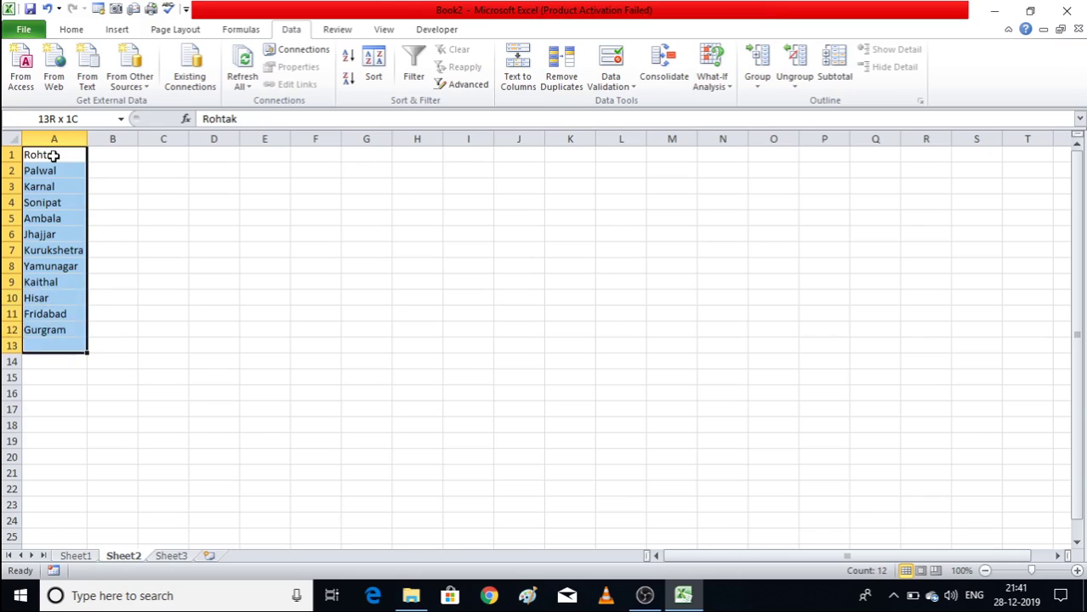
pyautogui.hotkey('shift', 'Up')
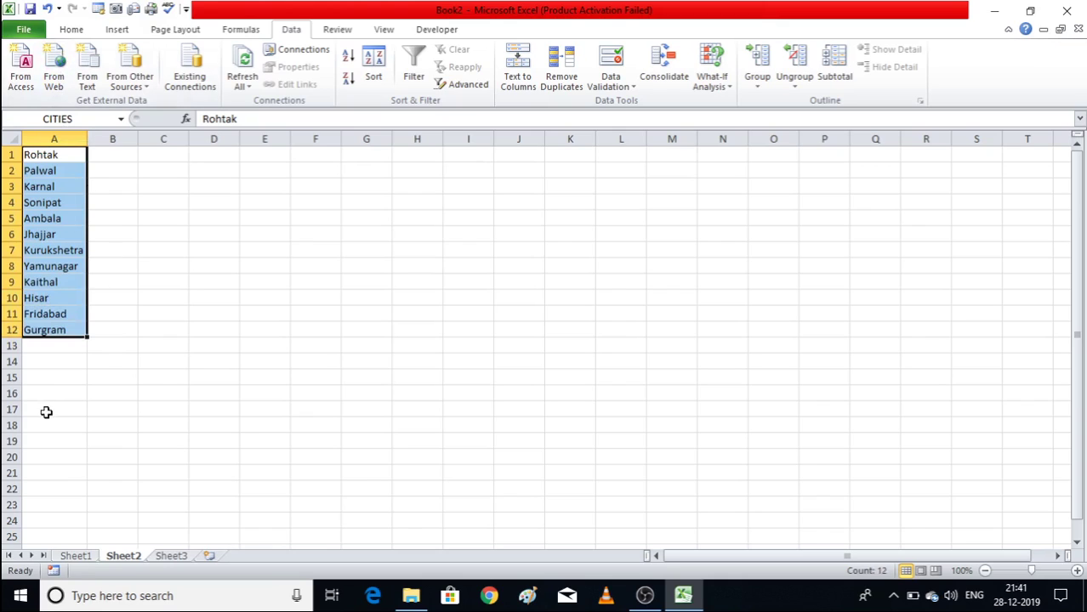
pyautogui.click(76, 557)
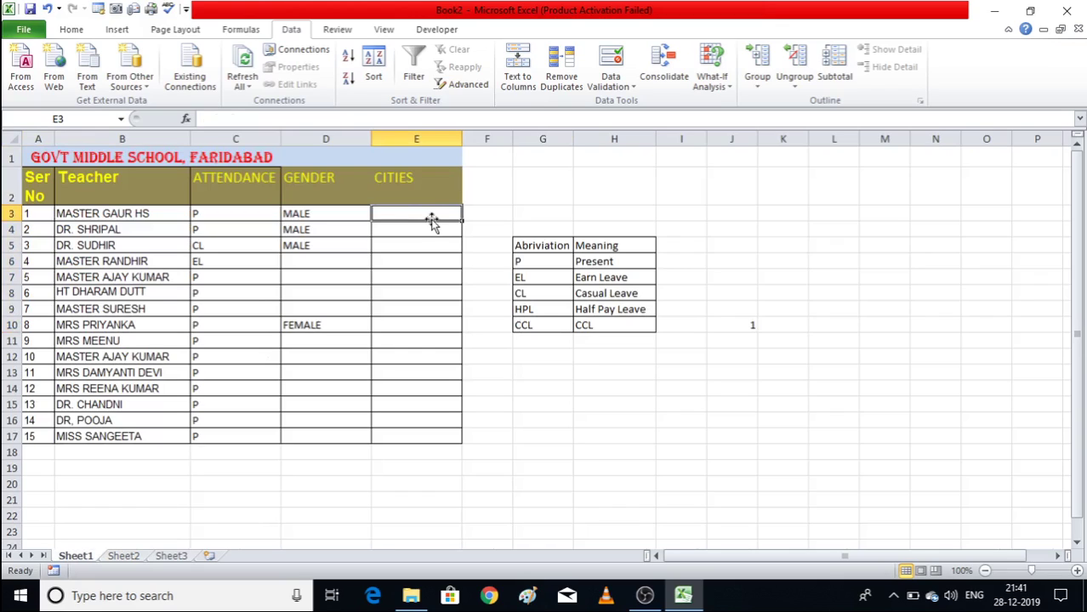
# Give E3:E17 a List validation with source =CITIES.
pyautogui.hotkey('shift', 'Down')
pyautogui.hotkey('shift', 'Down')
pyautogui.hotkey('shift', 'Down')
pyautogui.hotkey('shift', 'Down')
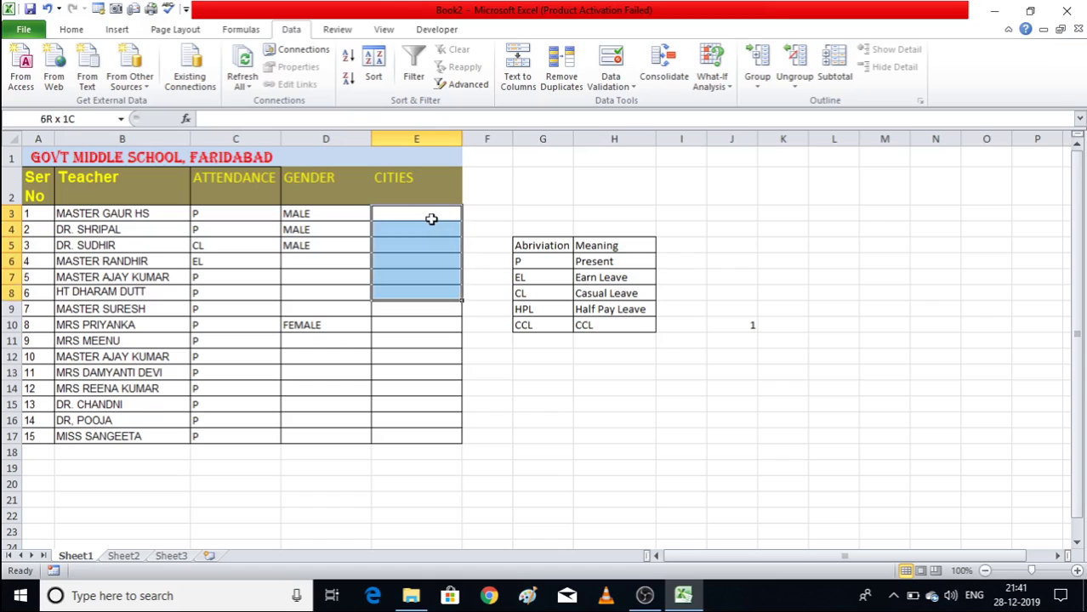
pyautogui.hotkey('shift', 'Down')
pyautogui.hotkey('shift', 'Down')
pyautogui.hotkey('shift', 'Down')
pyautogui.hotkey('shift', 'Down')
pyautogui.hotkey('shift', 'Down')
pyautogui.hotkey('shift', 'Down')
pyautogui.hotkey('shift', 'Down')
pyautogui.hotkey('shift', 'Down')
pyautogui.hotkey('shift', 'Down')
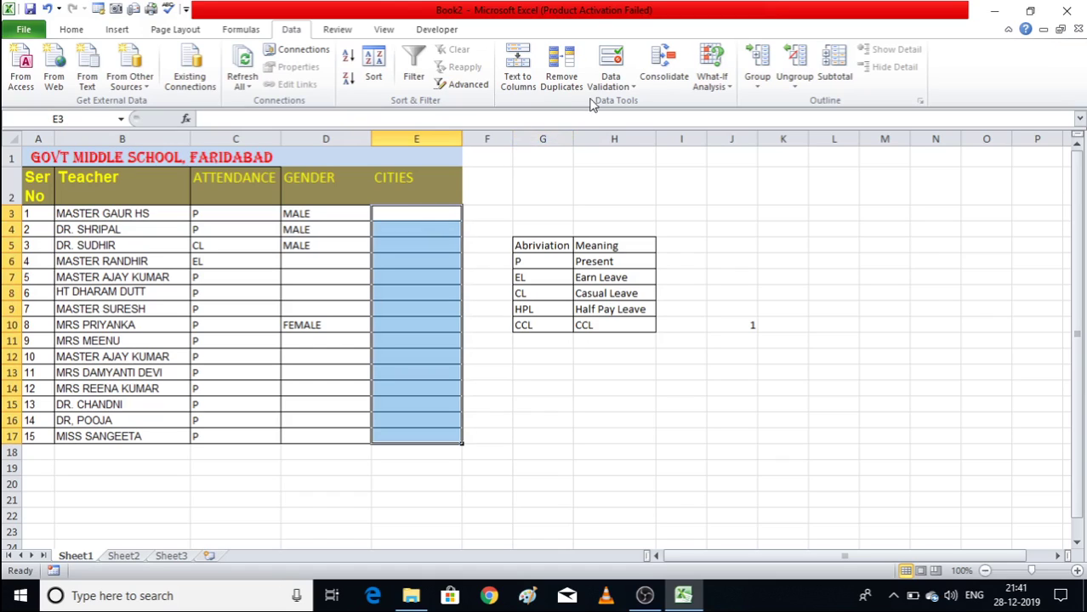
pyautogui.click(610, 68)
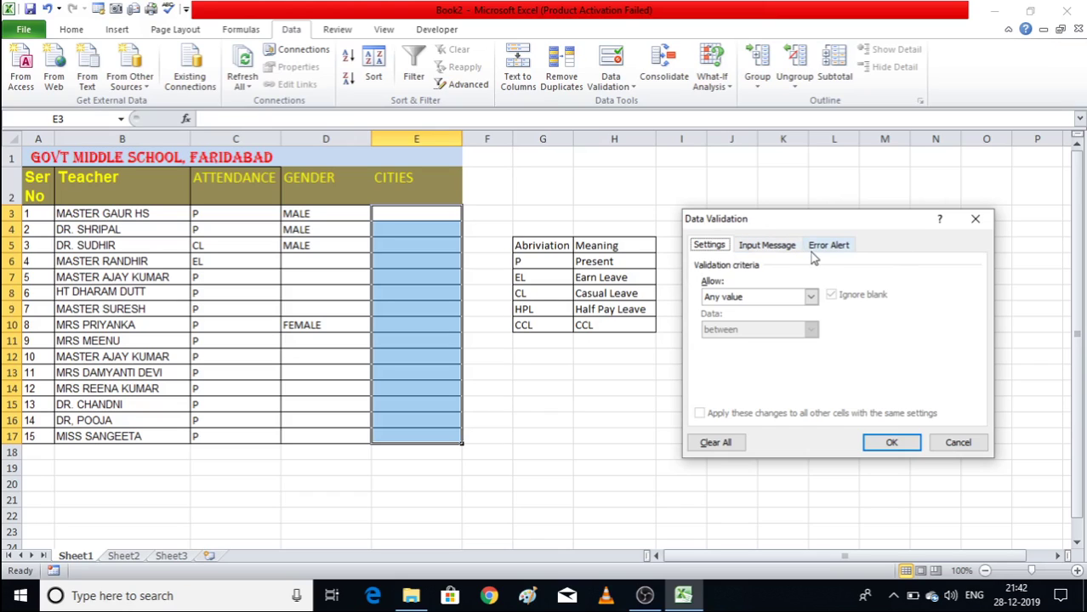
pyautogui.click(814, 298)
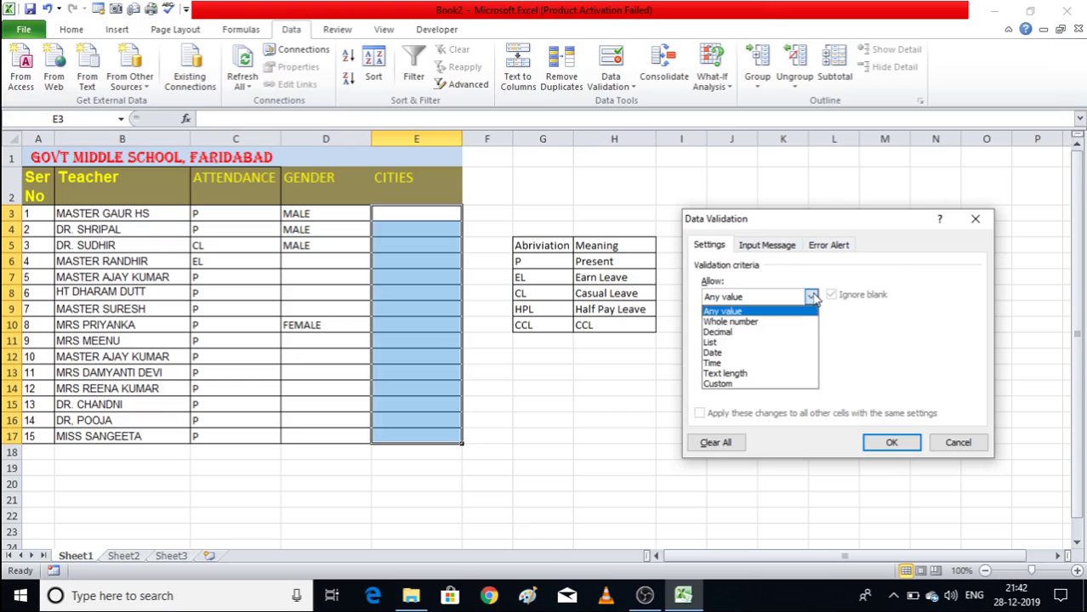
pyautogui.click(754, 342)
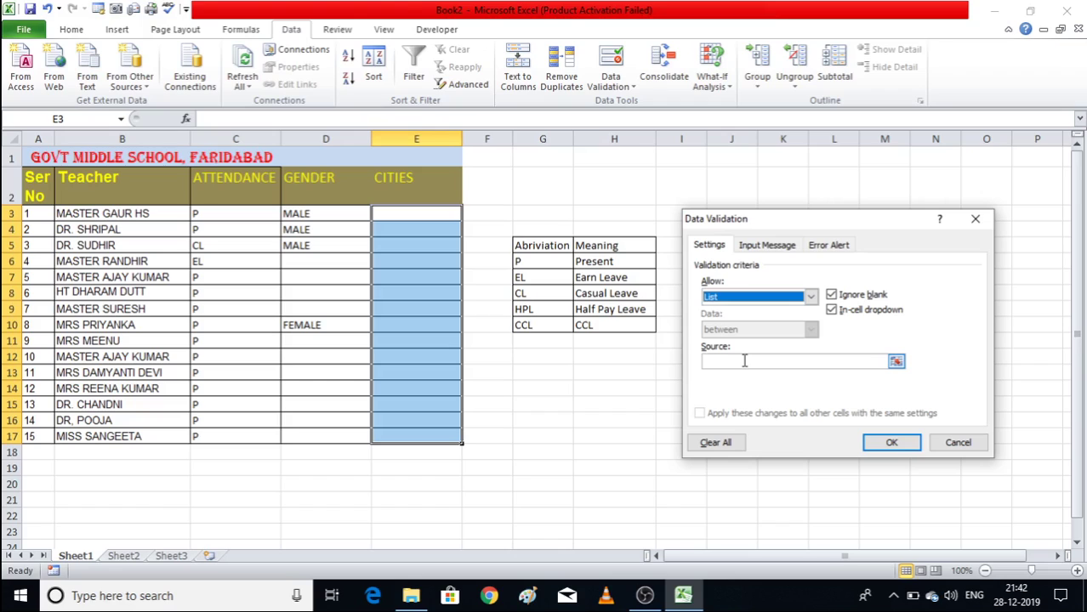
pyautogui.click(744, 361)
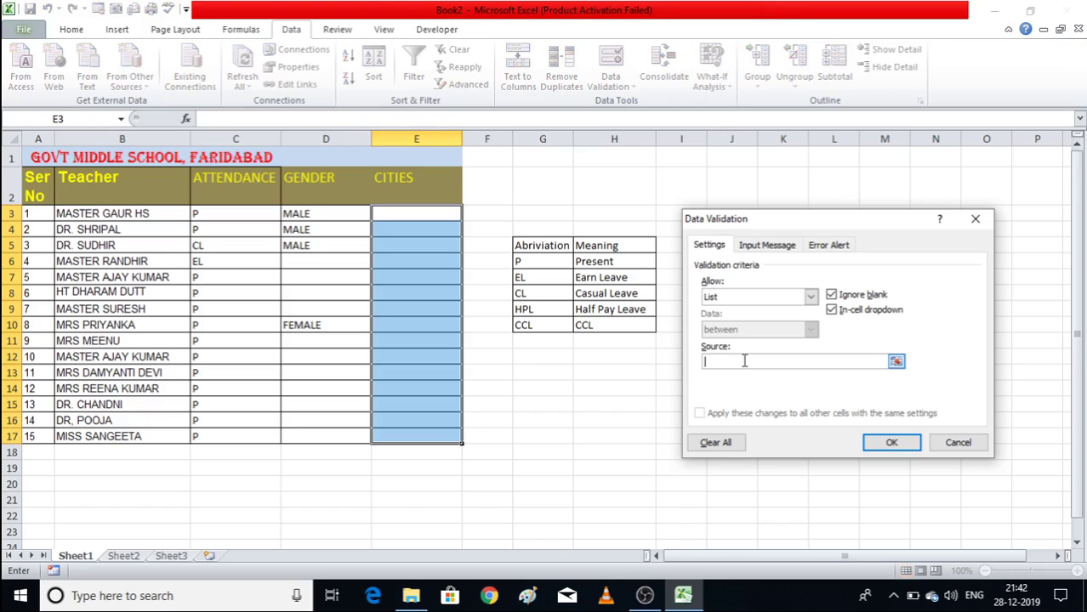
pyautogui.write('=CI')
pyautogui.write('TIES')
pyautogui.click(892, 443)
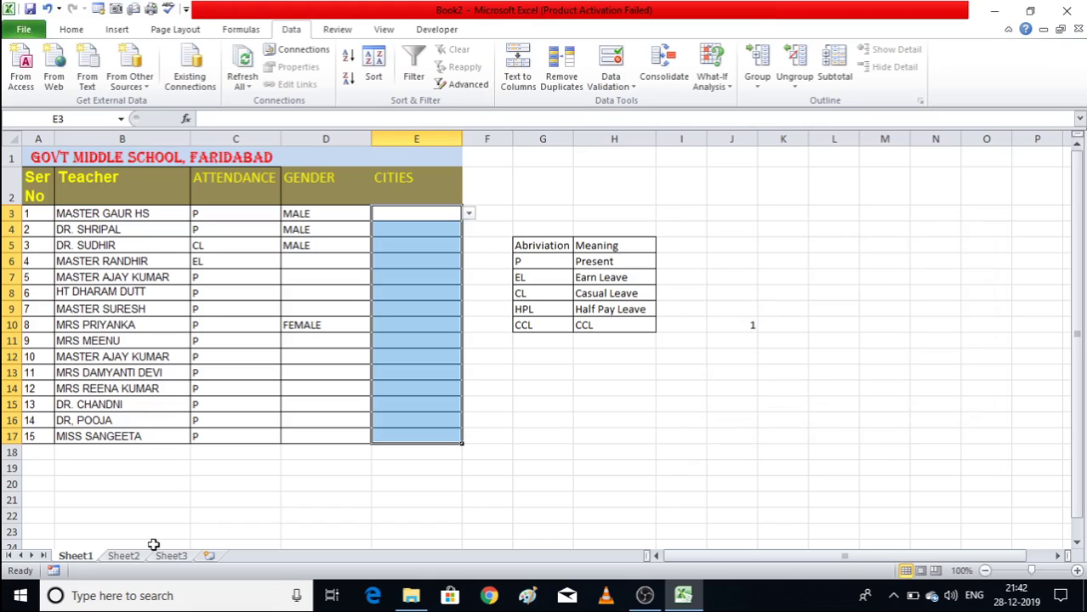
# Review the city list on Sheet2, then browse E3's city drop-down without choosing.
pyautogui.click(126, 558)
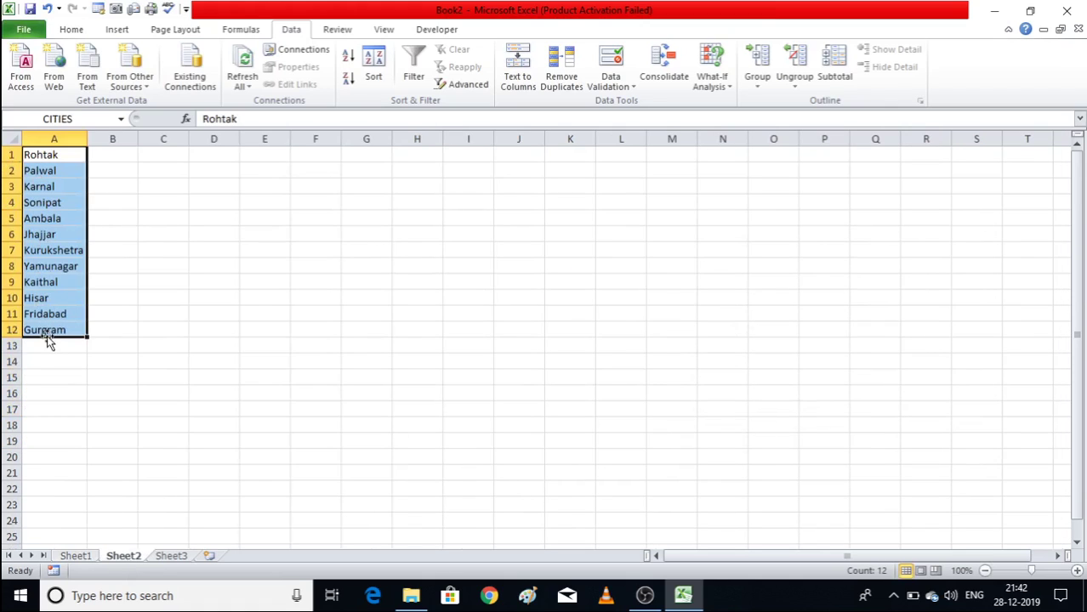
pyautogui.click(77, 554)
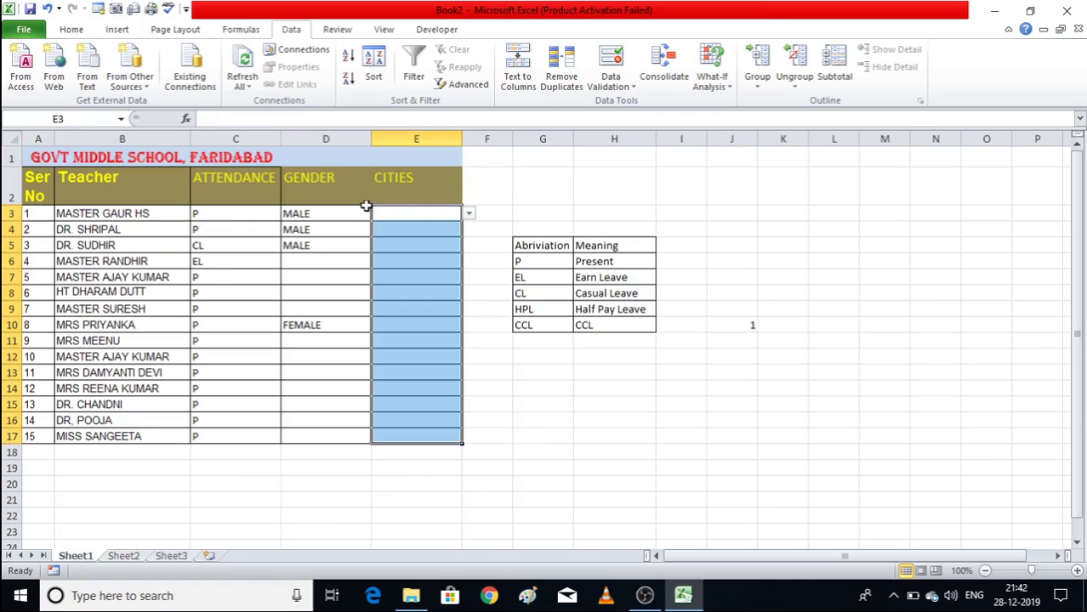
pyautogui.click(469, 214)
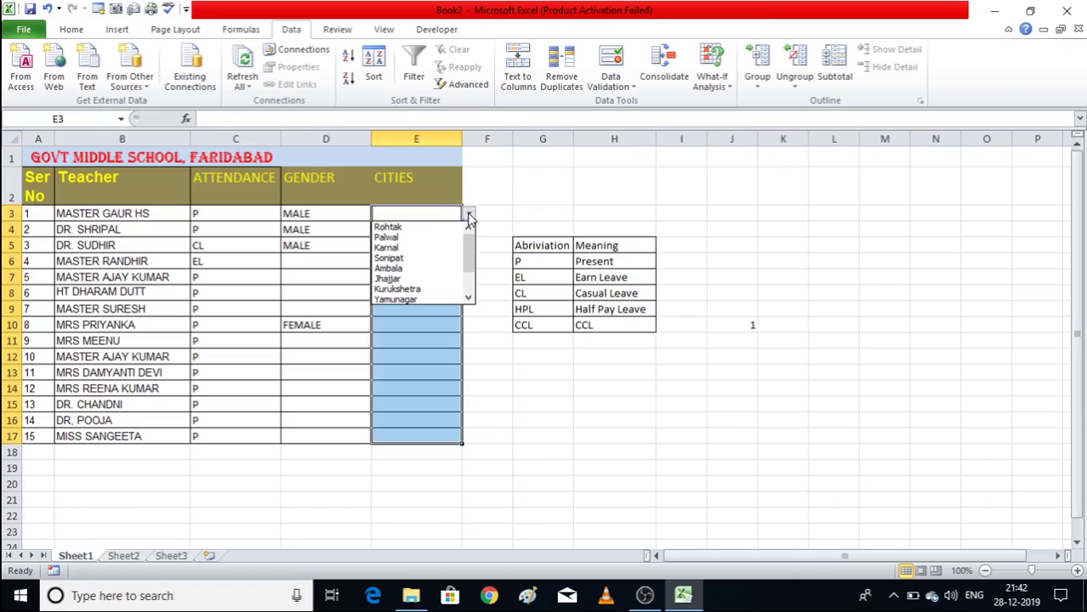
pyautogui.click(469, 299)
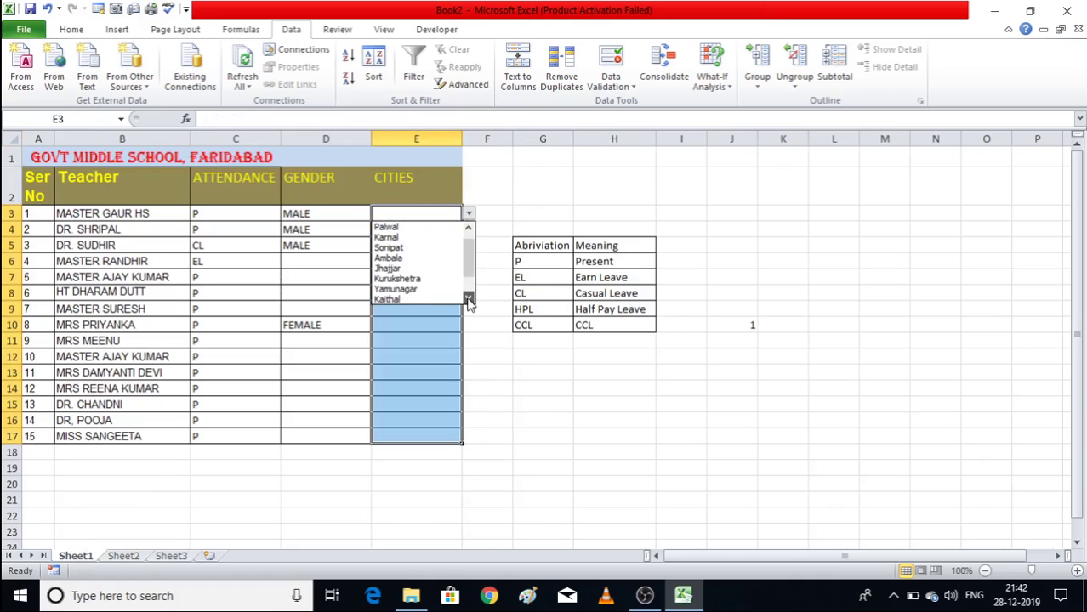
pyautogui.doubleClick(468, 299)
pyautogui.click(469, 300)
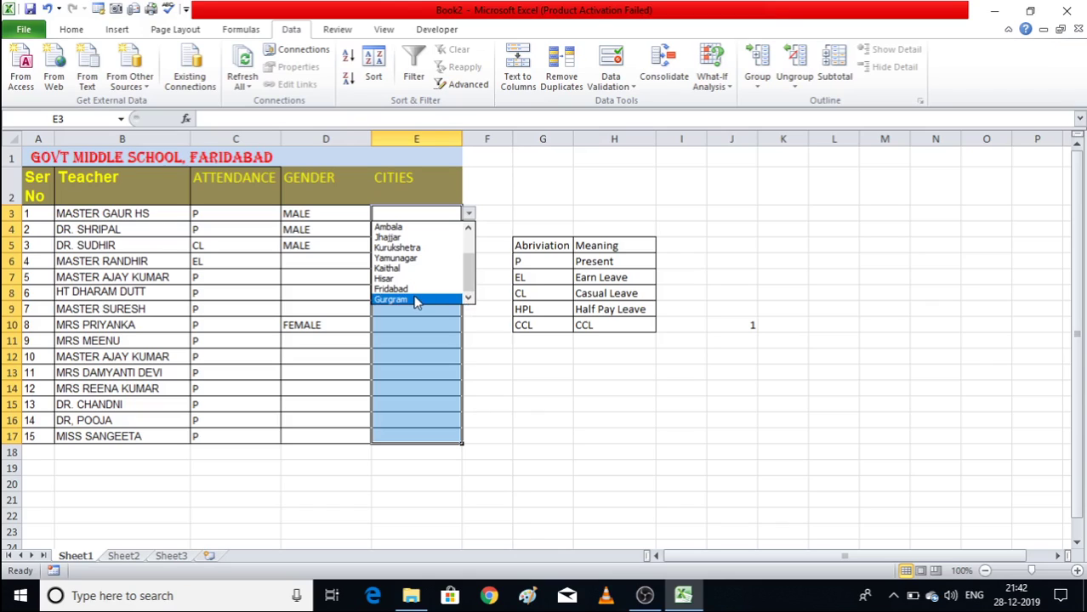
pyautogui.press('Escape')
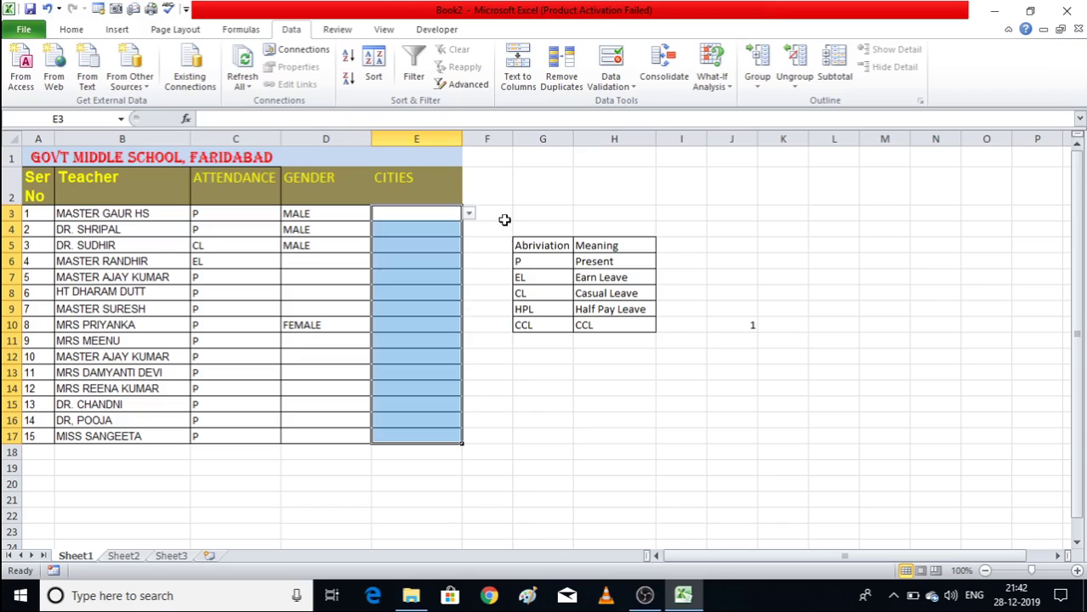
# Pick Karnal in E3 and Fridabad in E4 from the city drop-down.
pyautogui.click(425, 214)
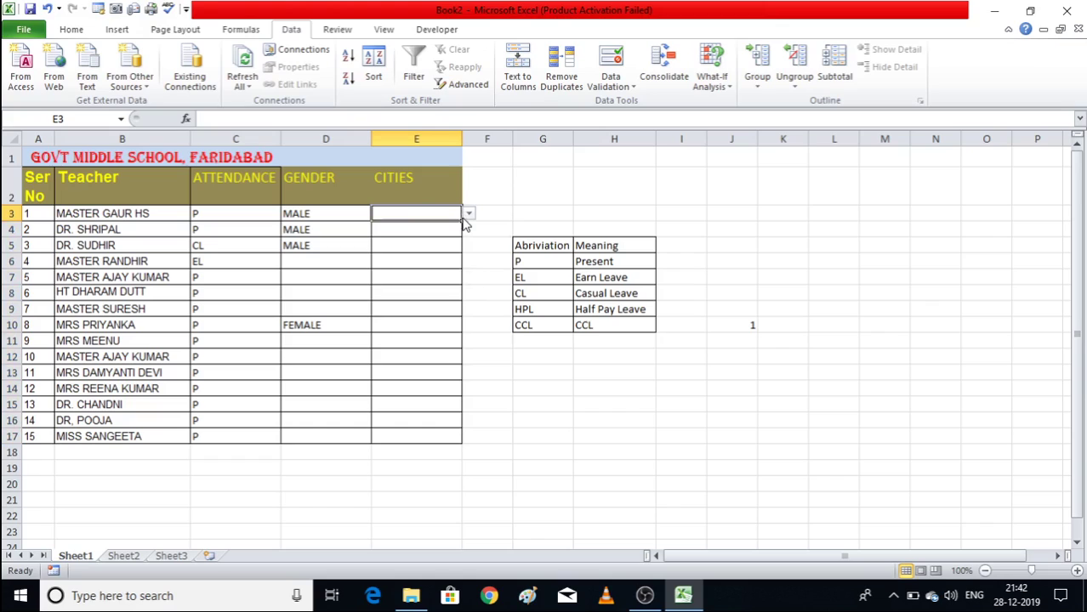
pyautogui.click(469, 214)
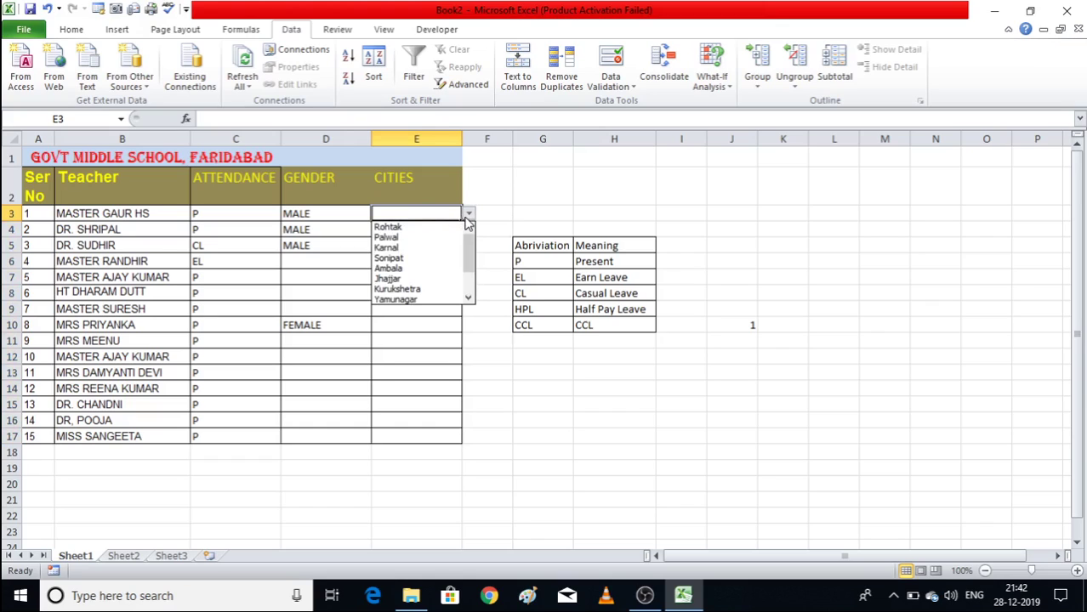
pyautogui.click(424, 248)
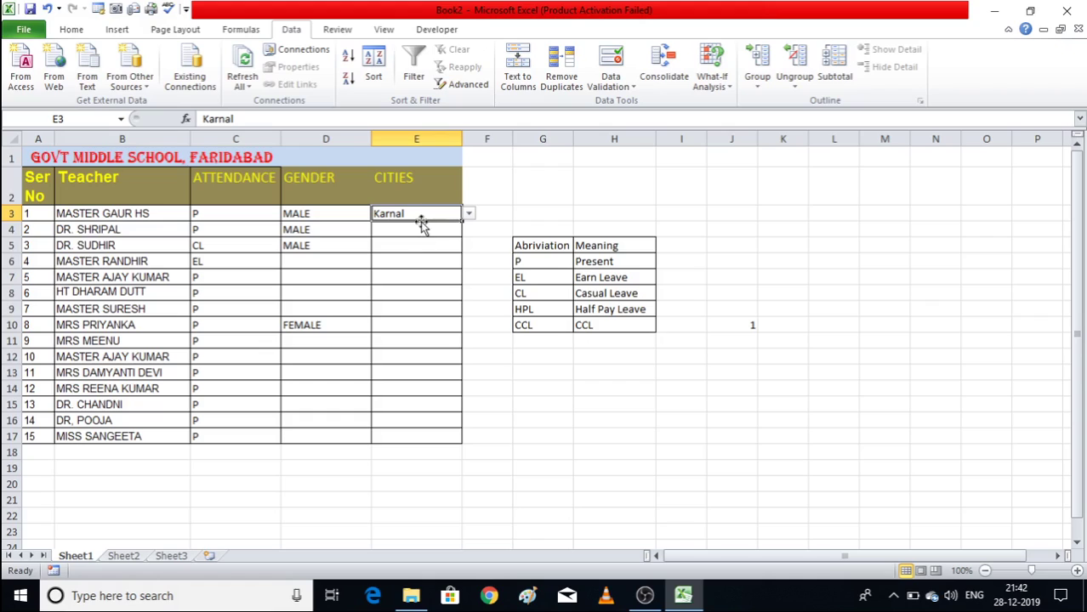
pyautogui.click(417, 230)
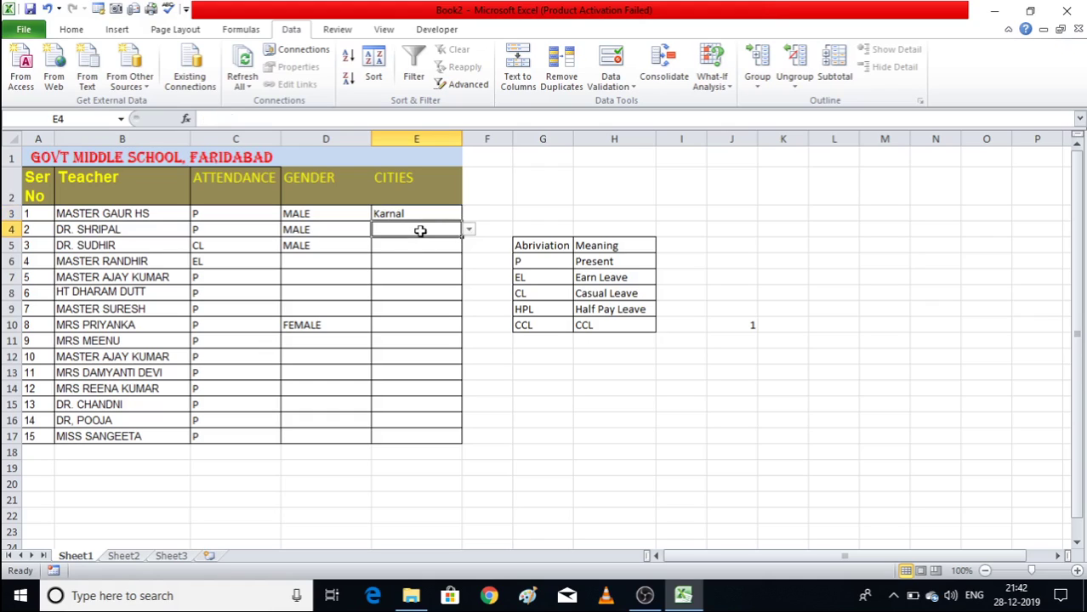
pyautogui.click(469, 231)
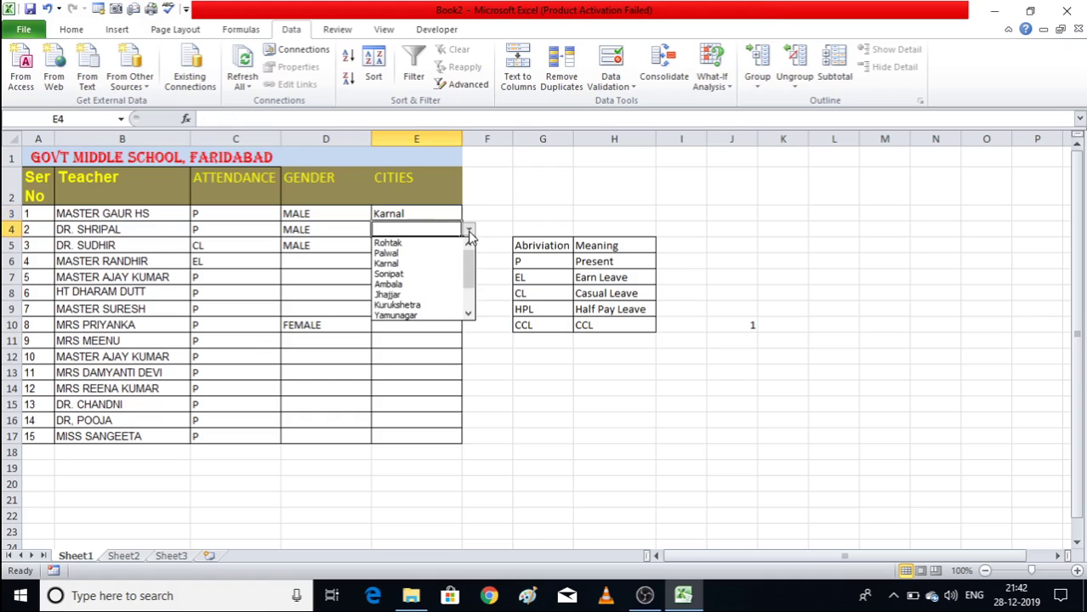
pyautogui.click(469, 315)
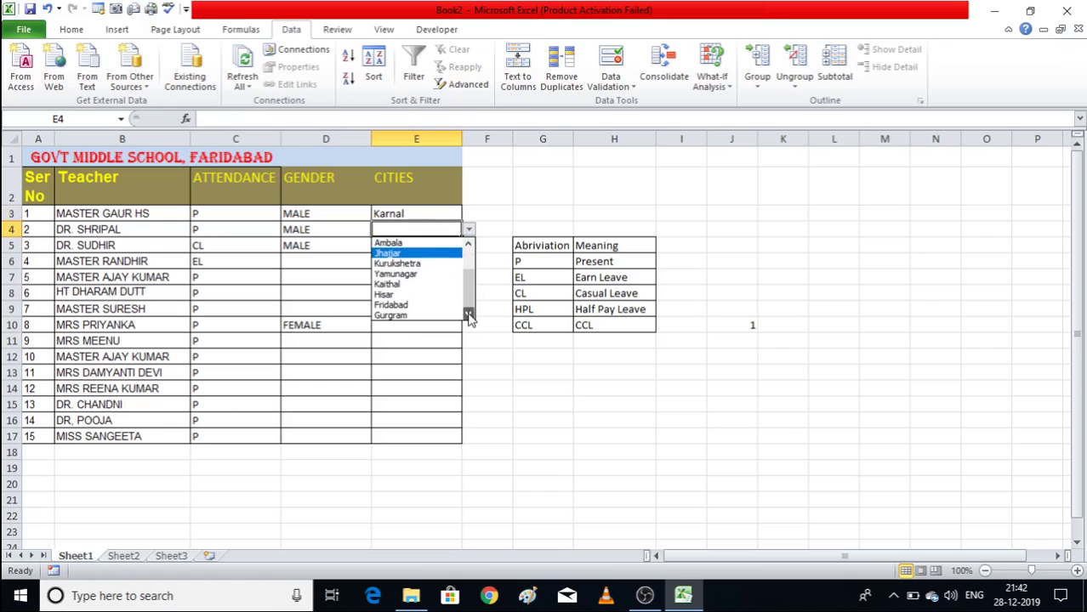
pyautogui.click(437, 303)
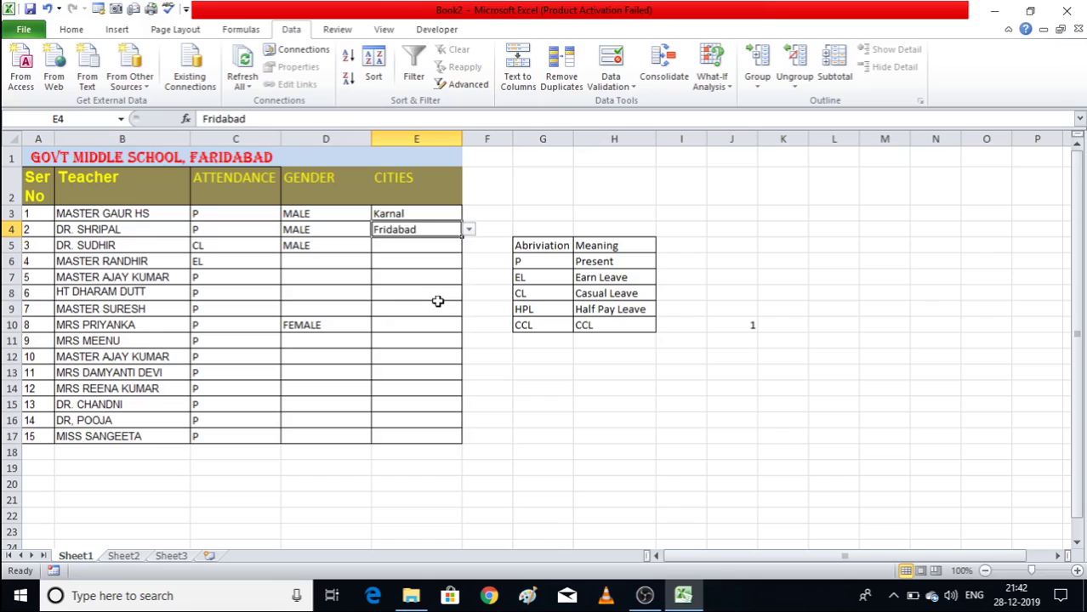
pyautogui.click(422, 248)
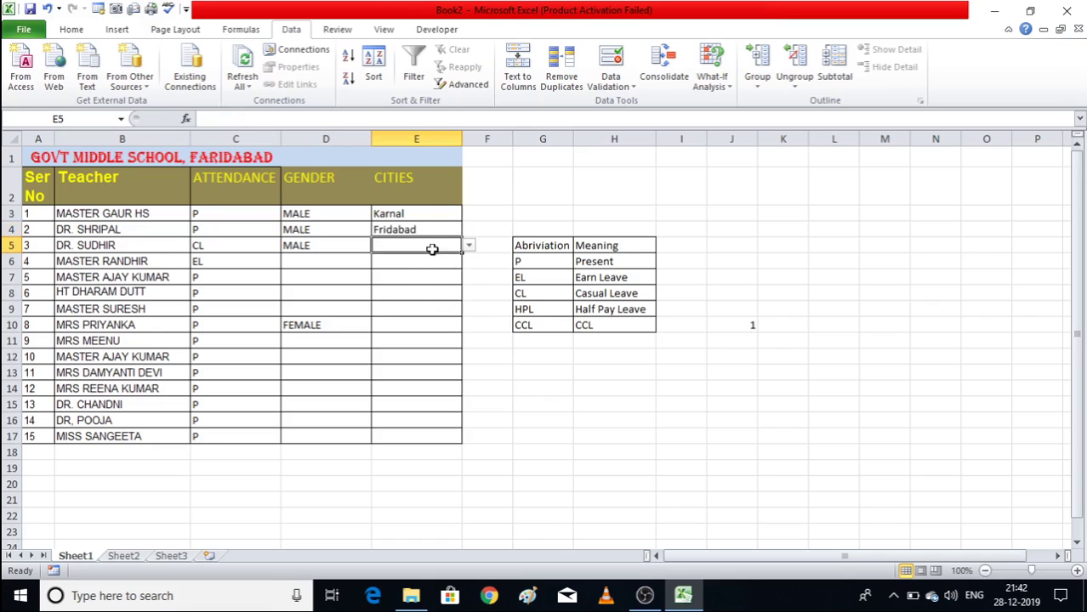
# Choose Palwal for E5 and Rohtak for E6 from the city drop-down, then select H12.
pyautogui.click(468, 245)
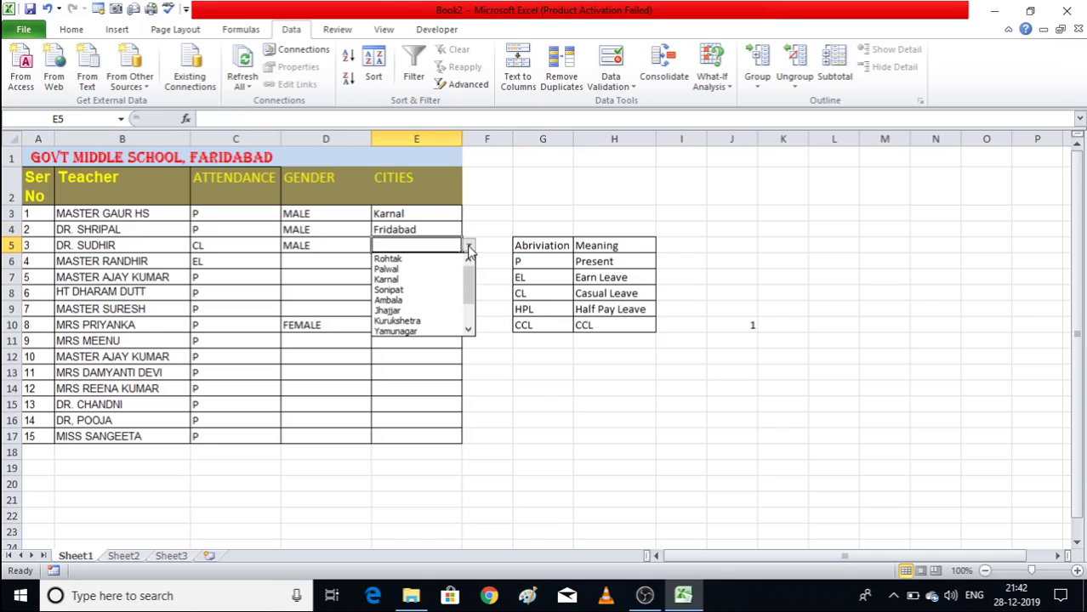
pyautogui.click(410, 270)
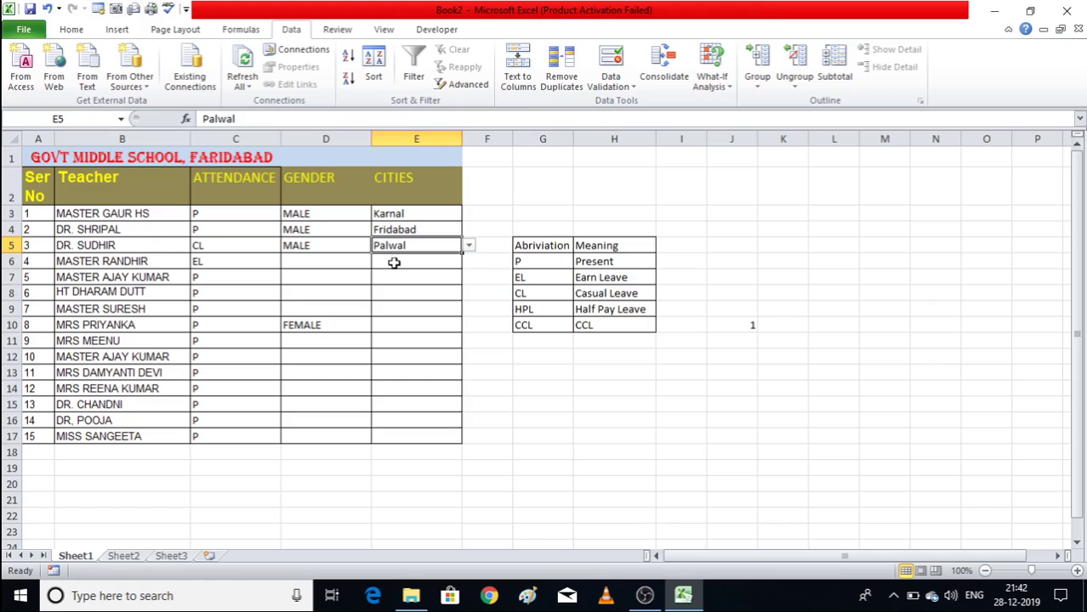
pyautogui.click(394, 262)
pyautogui.click(470, 260)
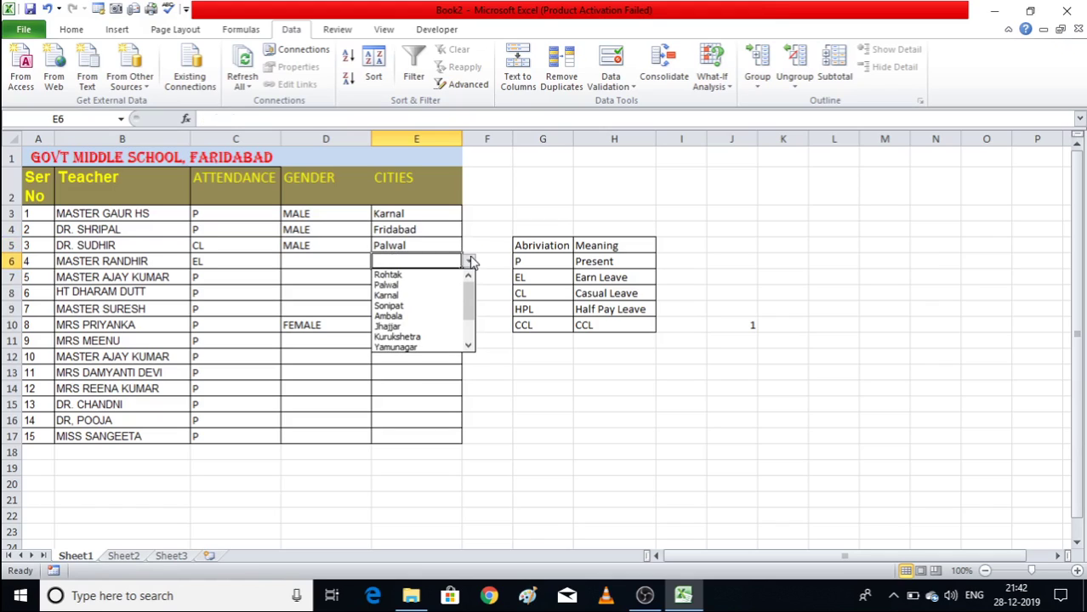
pyautogui.click(421, 276)
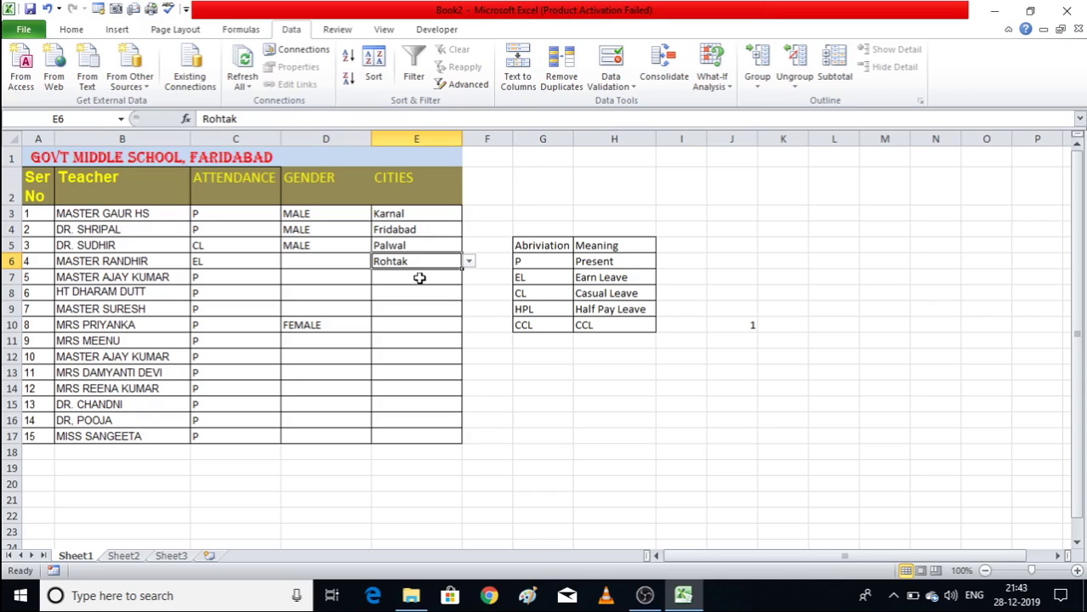
pyautogui.click(651, 362)
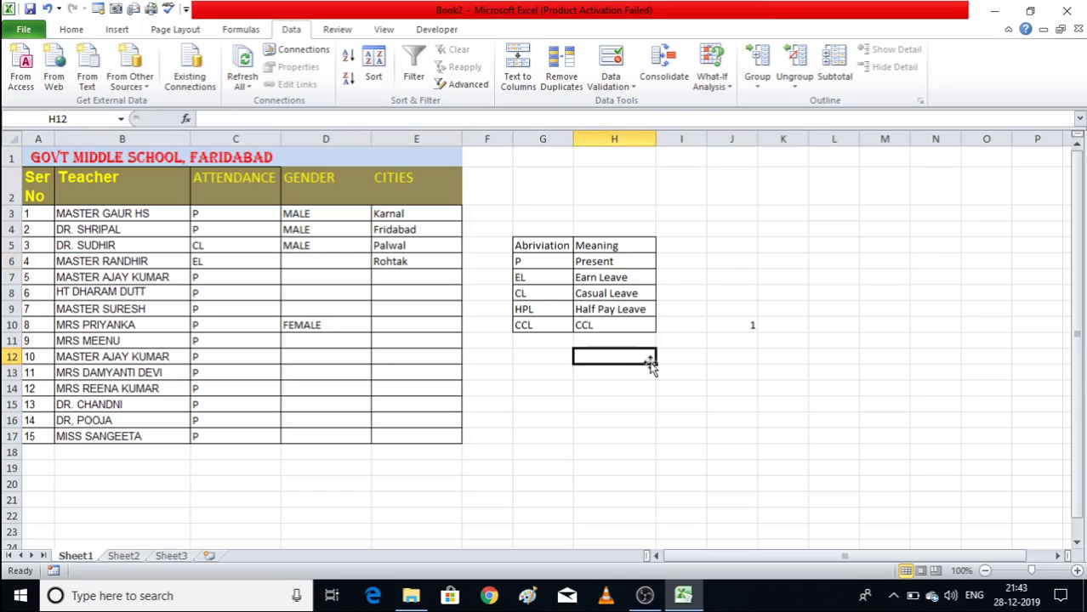